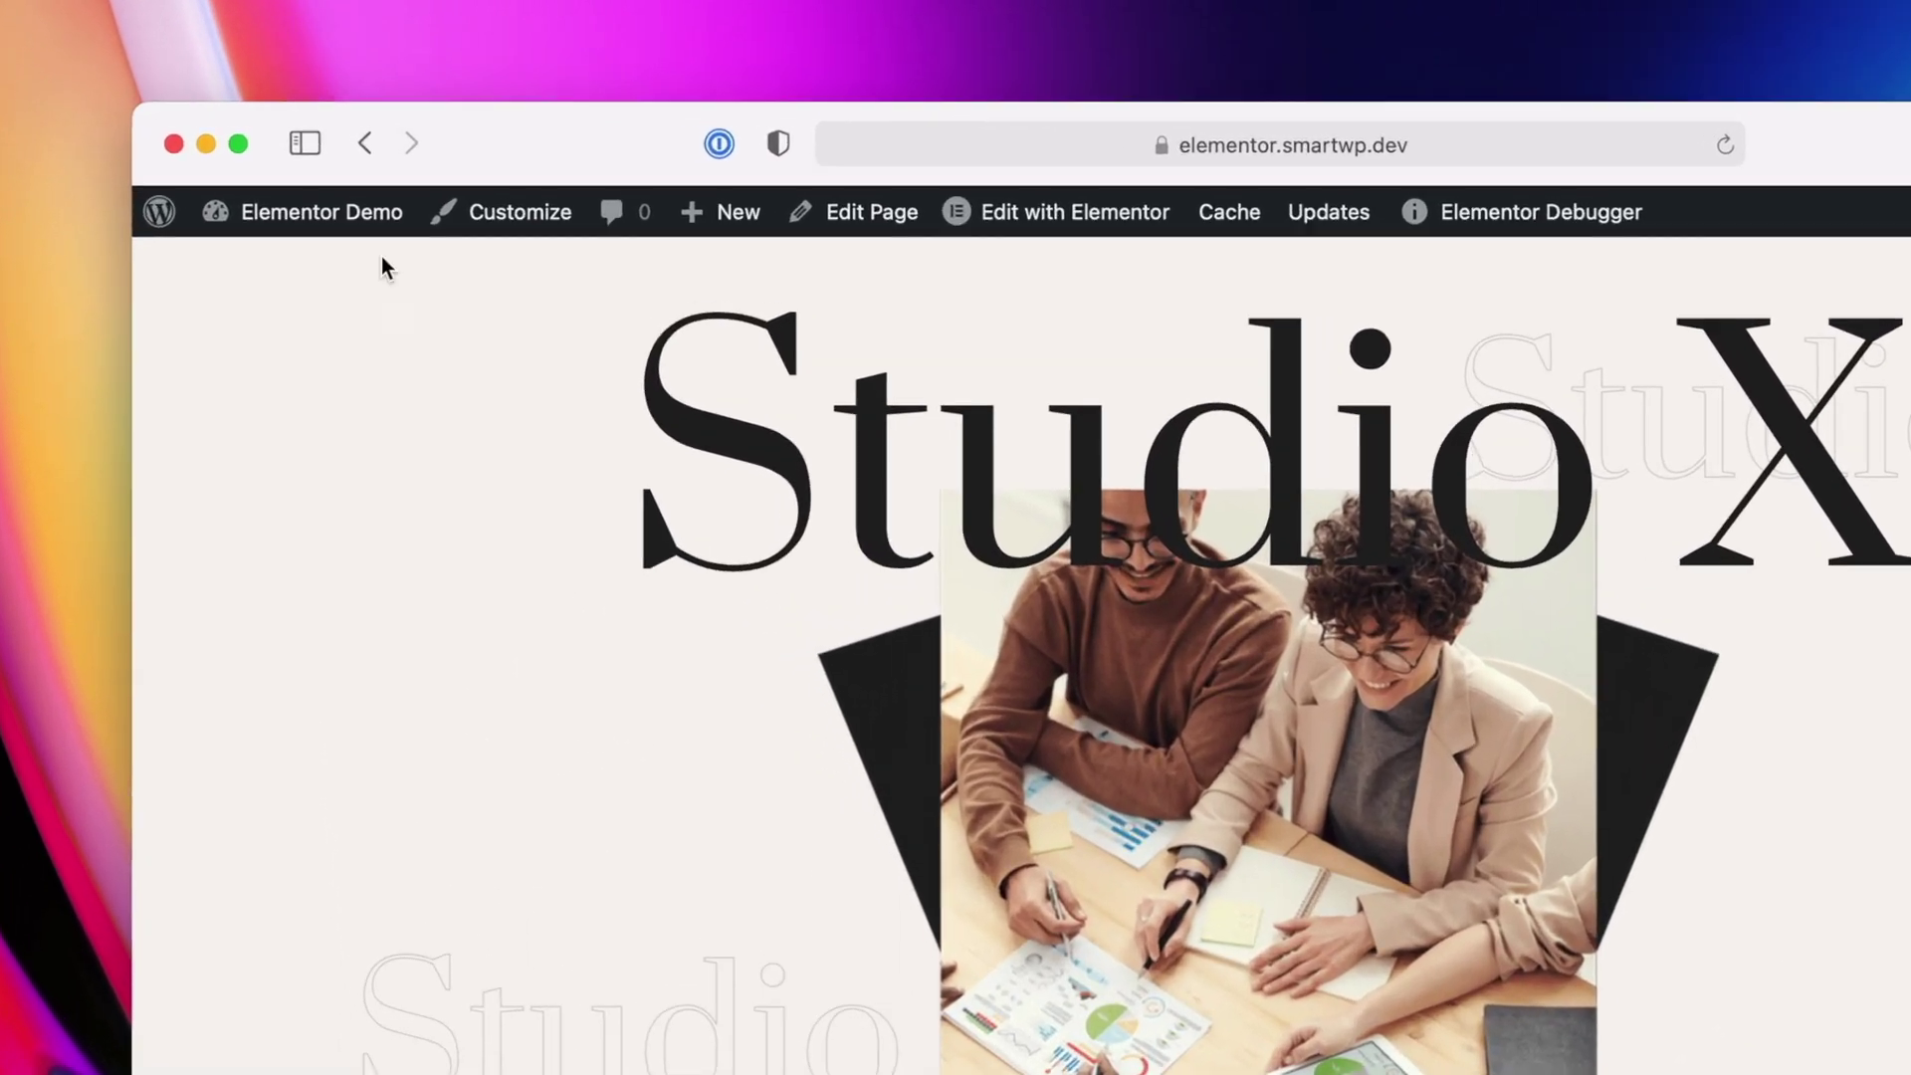
Open the WordPress Plugins page listing the 13 installed plugins, including Elementor and Elementor Pro
mouse_move(363, 180)
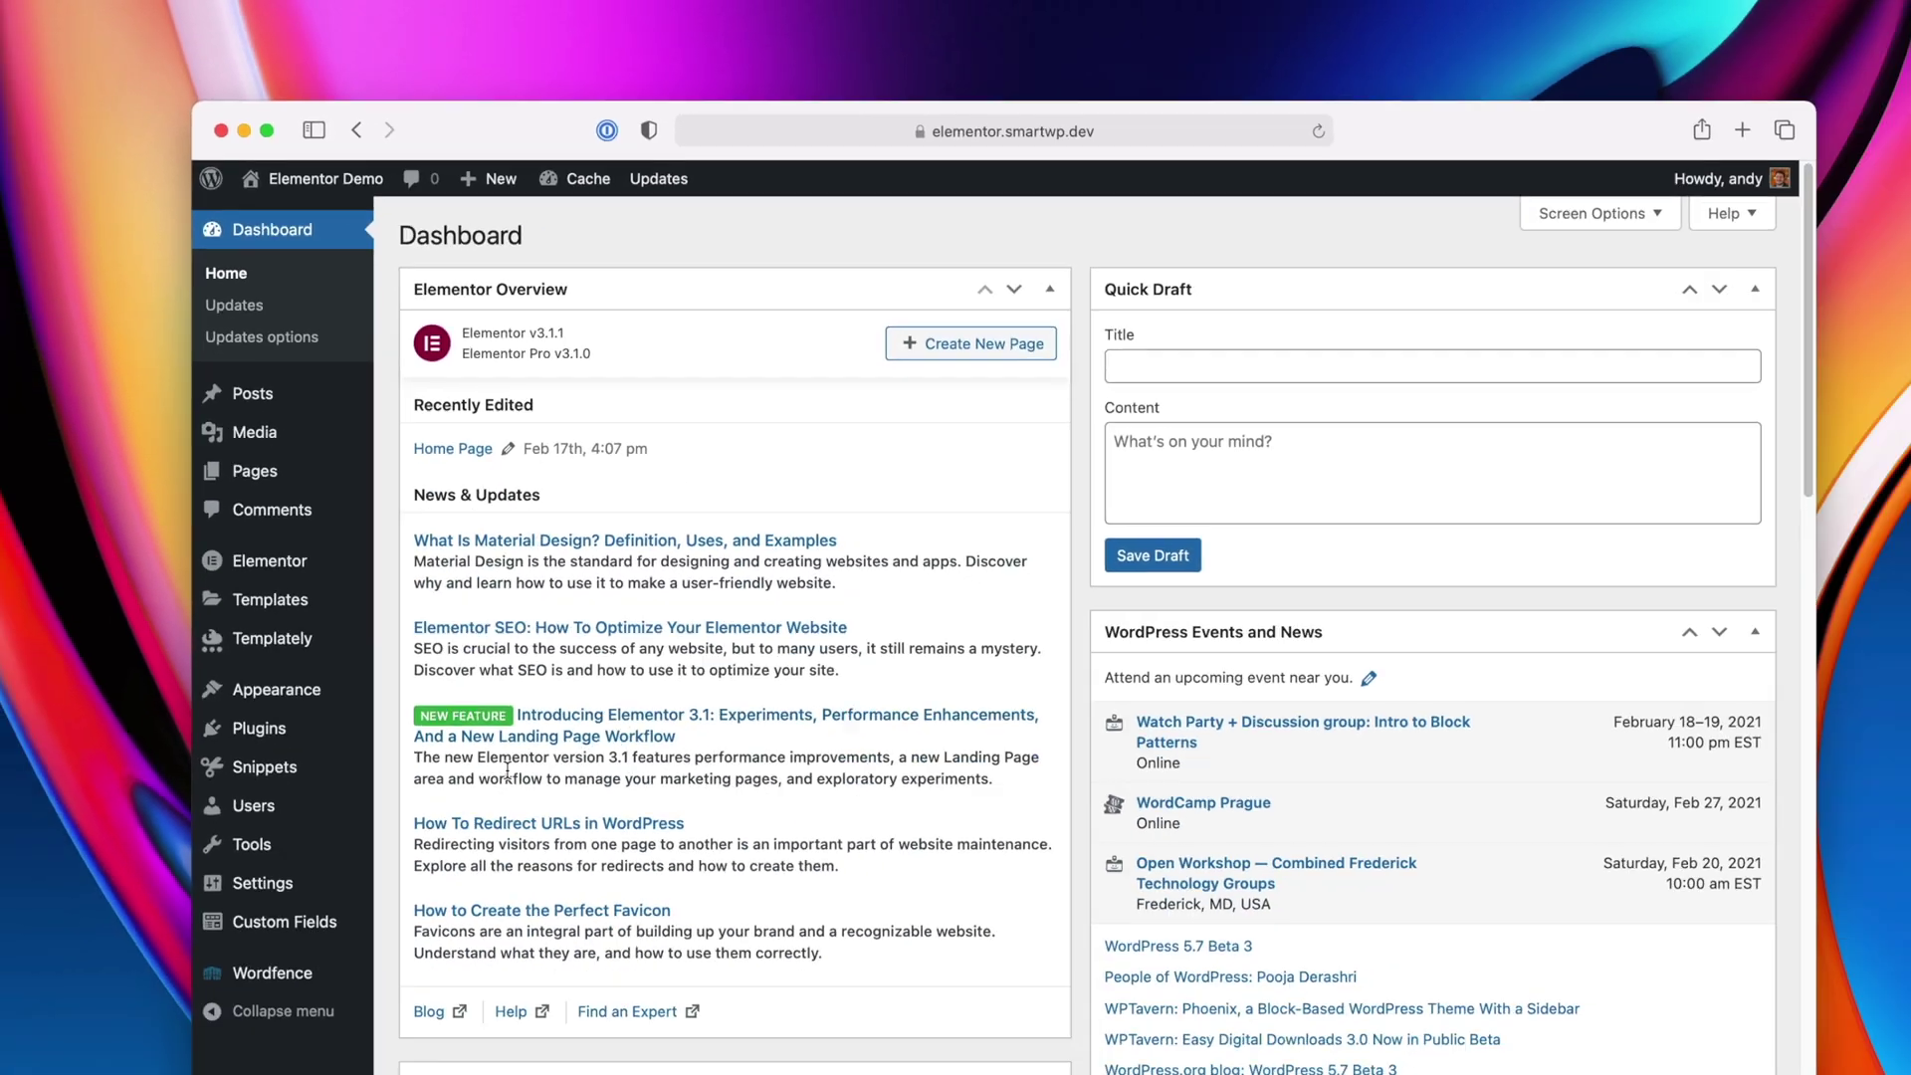
mouse_move(239, 1002)
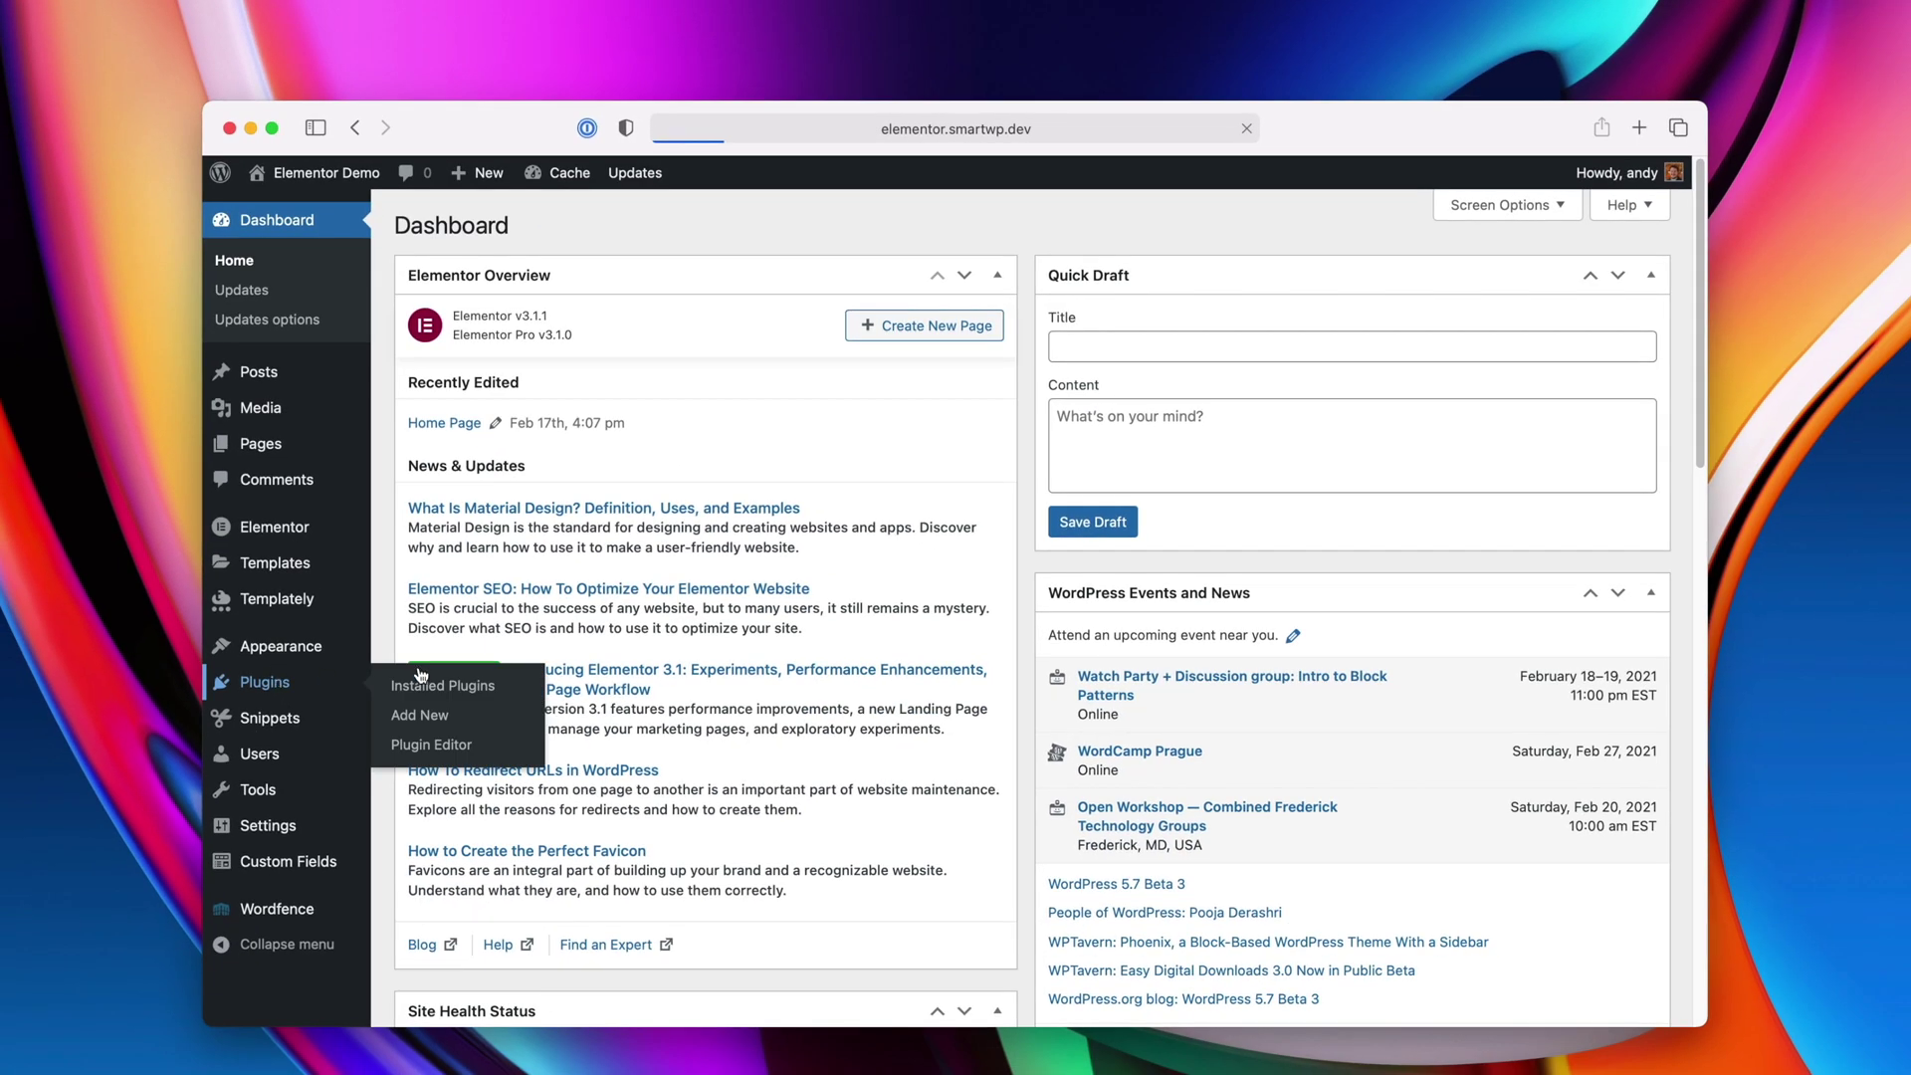
left_click(419, 682)
scroll(723, 667, "down", 3)
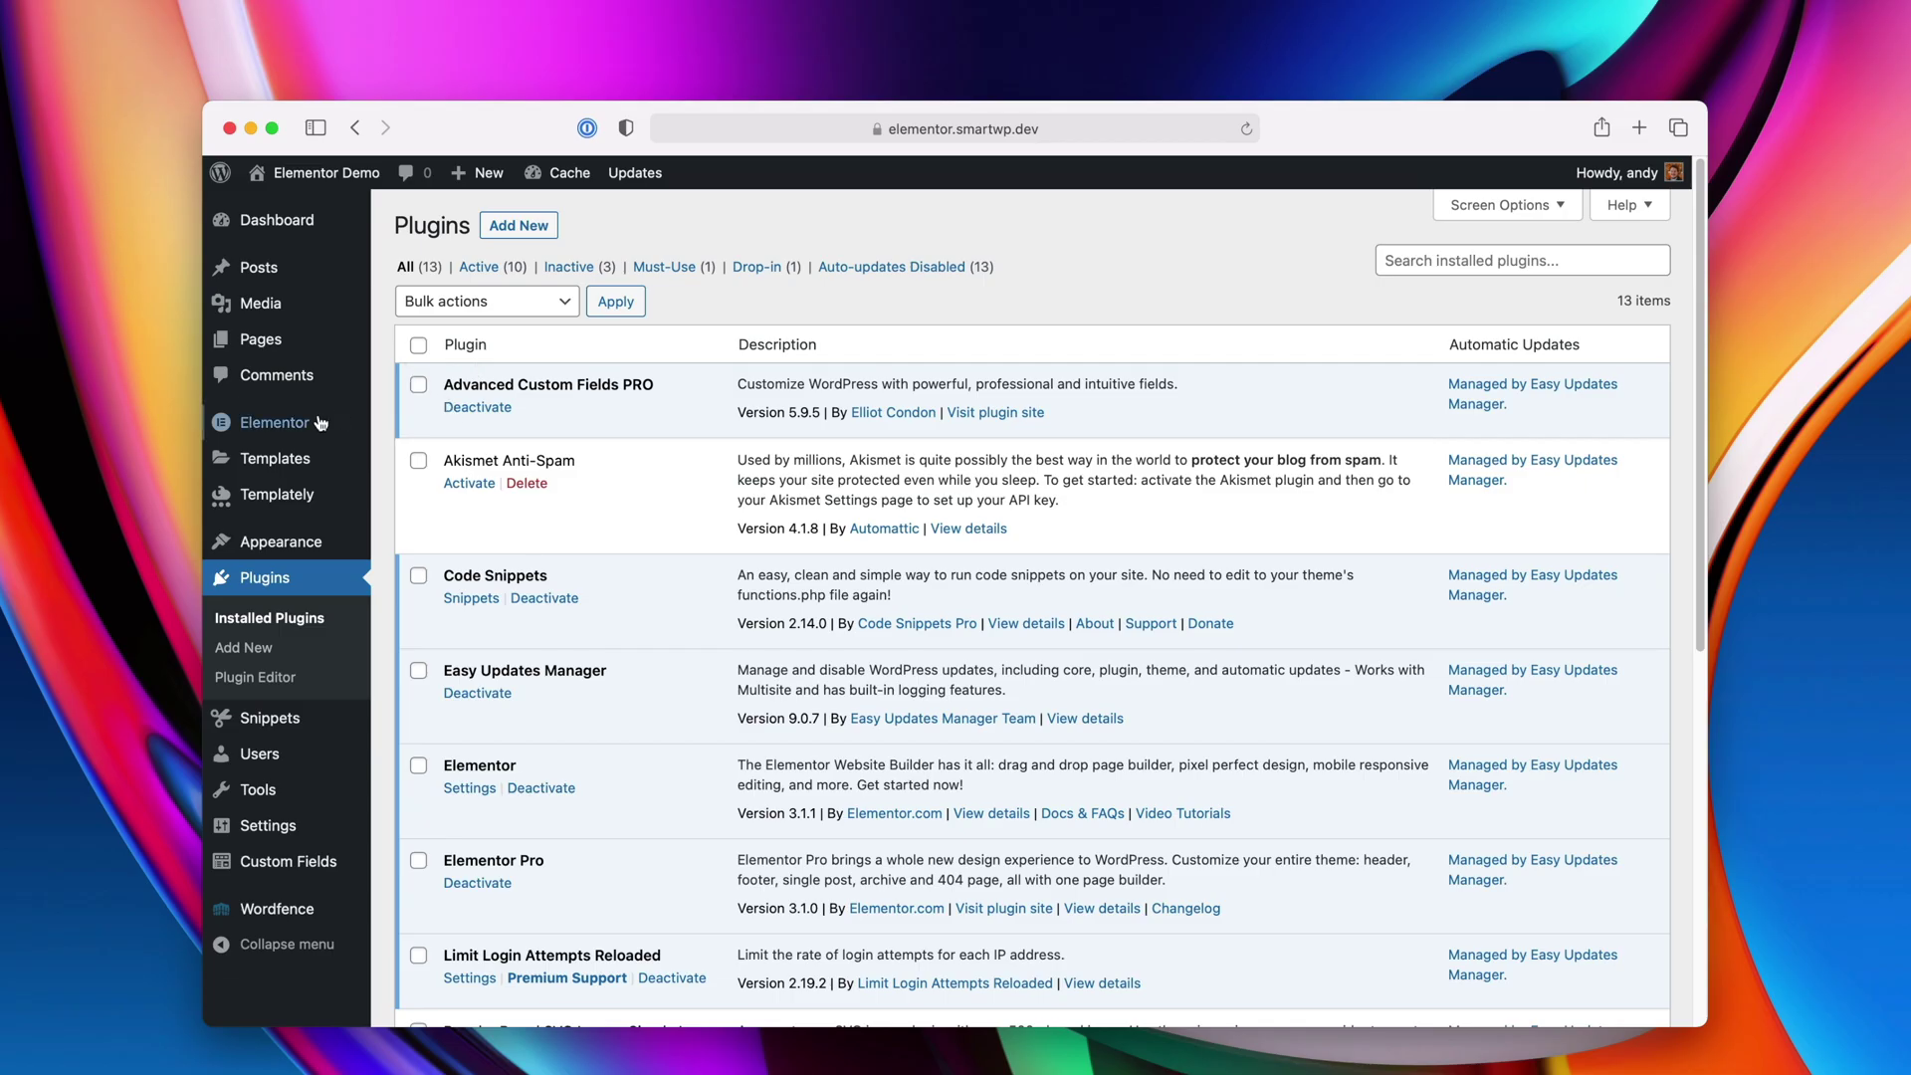
mouse_move(319, 423)
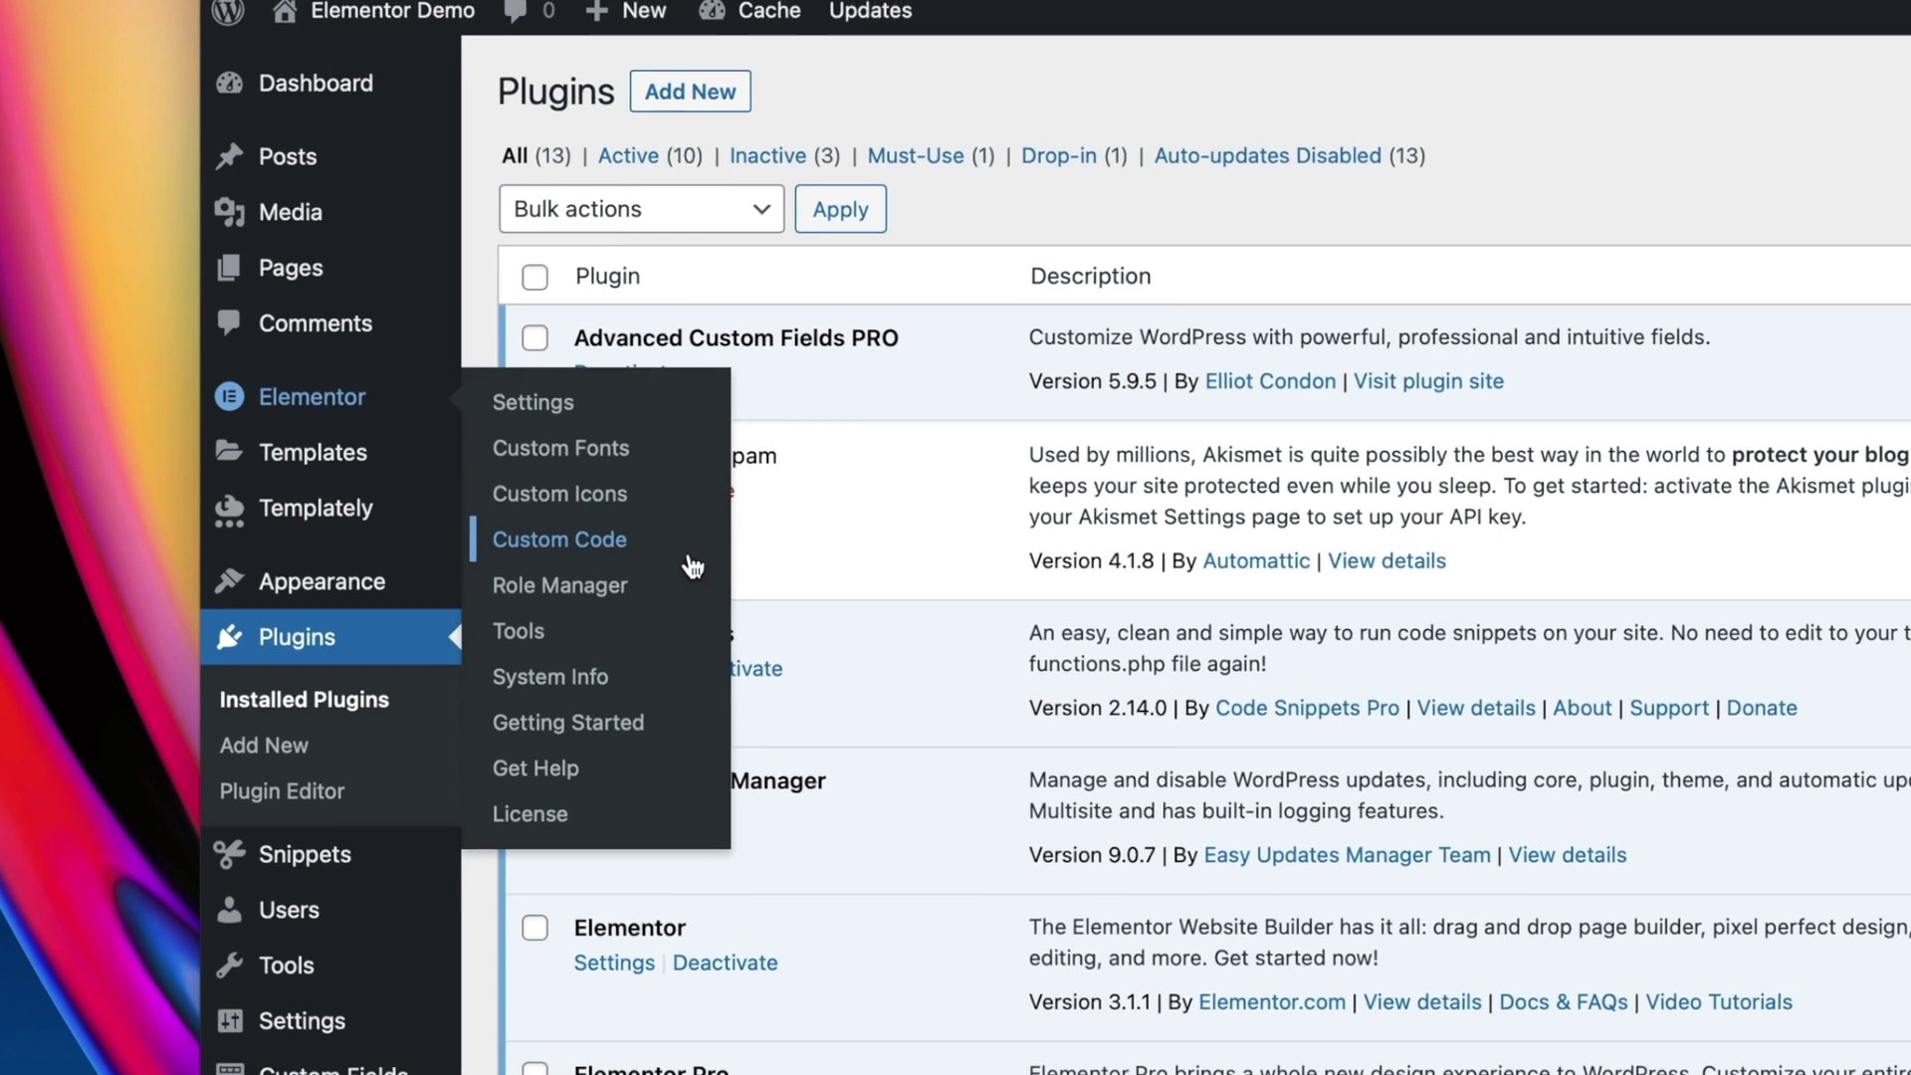
Start a new Elementor custom code snippet titled 'Google Tag' with location kept at <head>
left_click(613, 540)
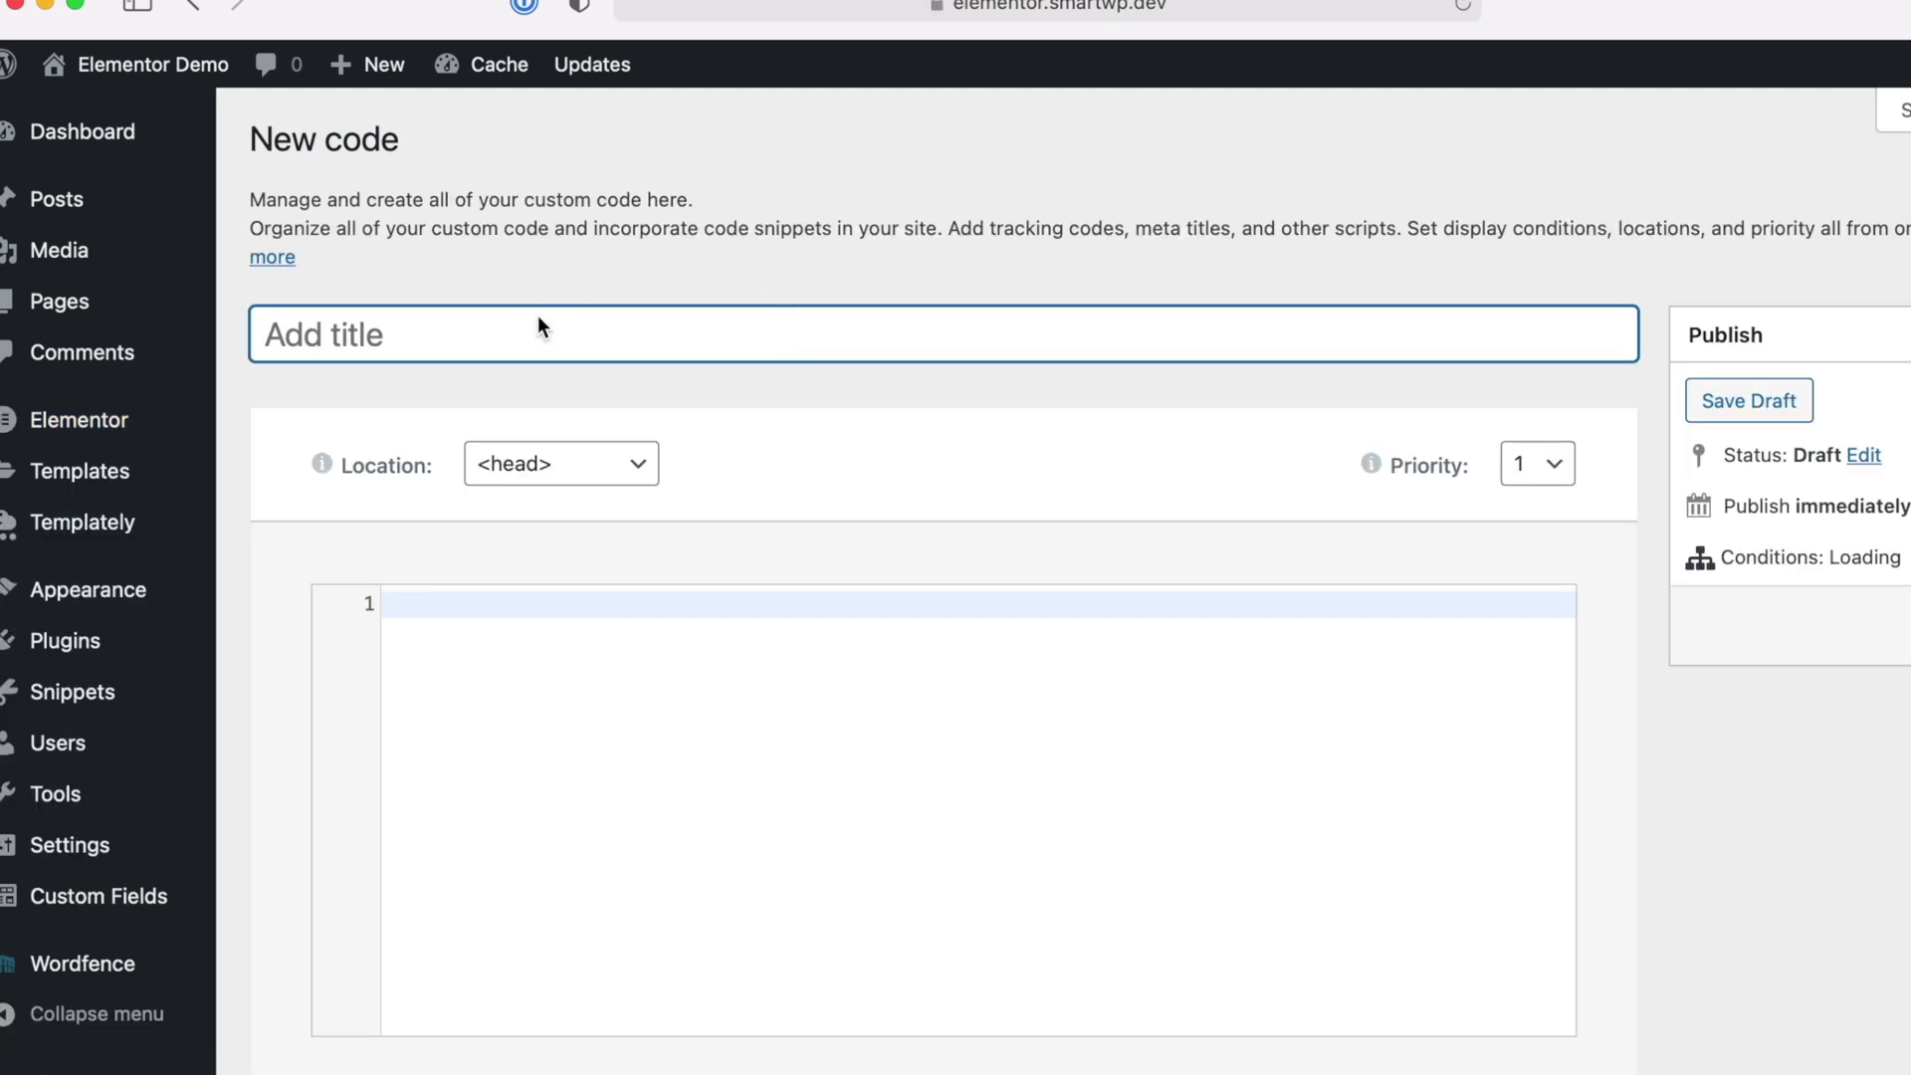
type("Gio")
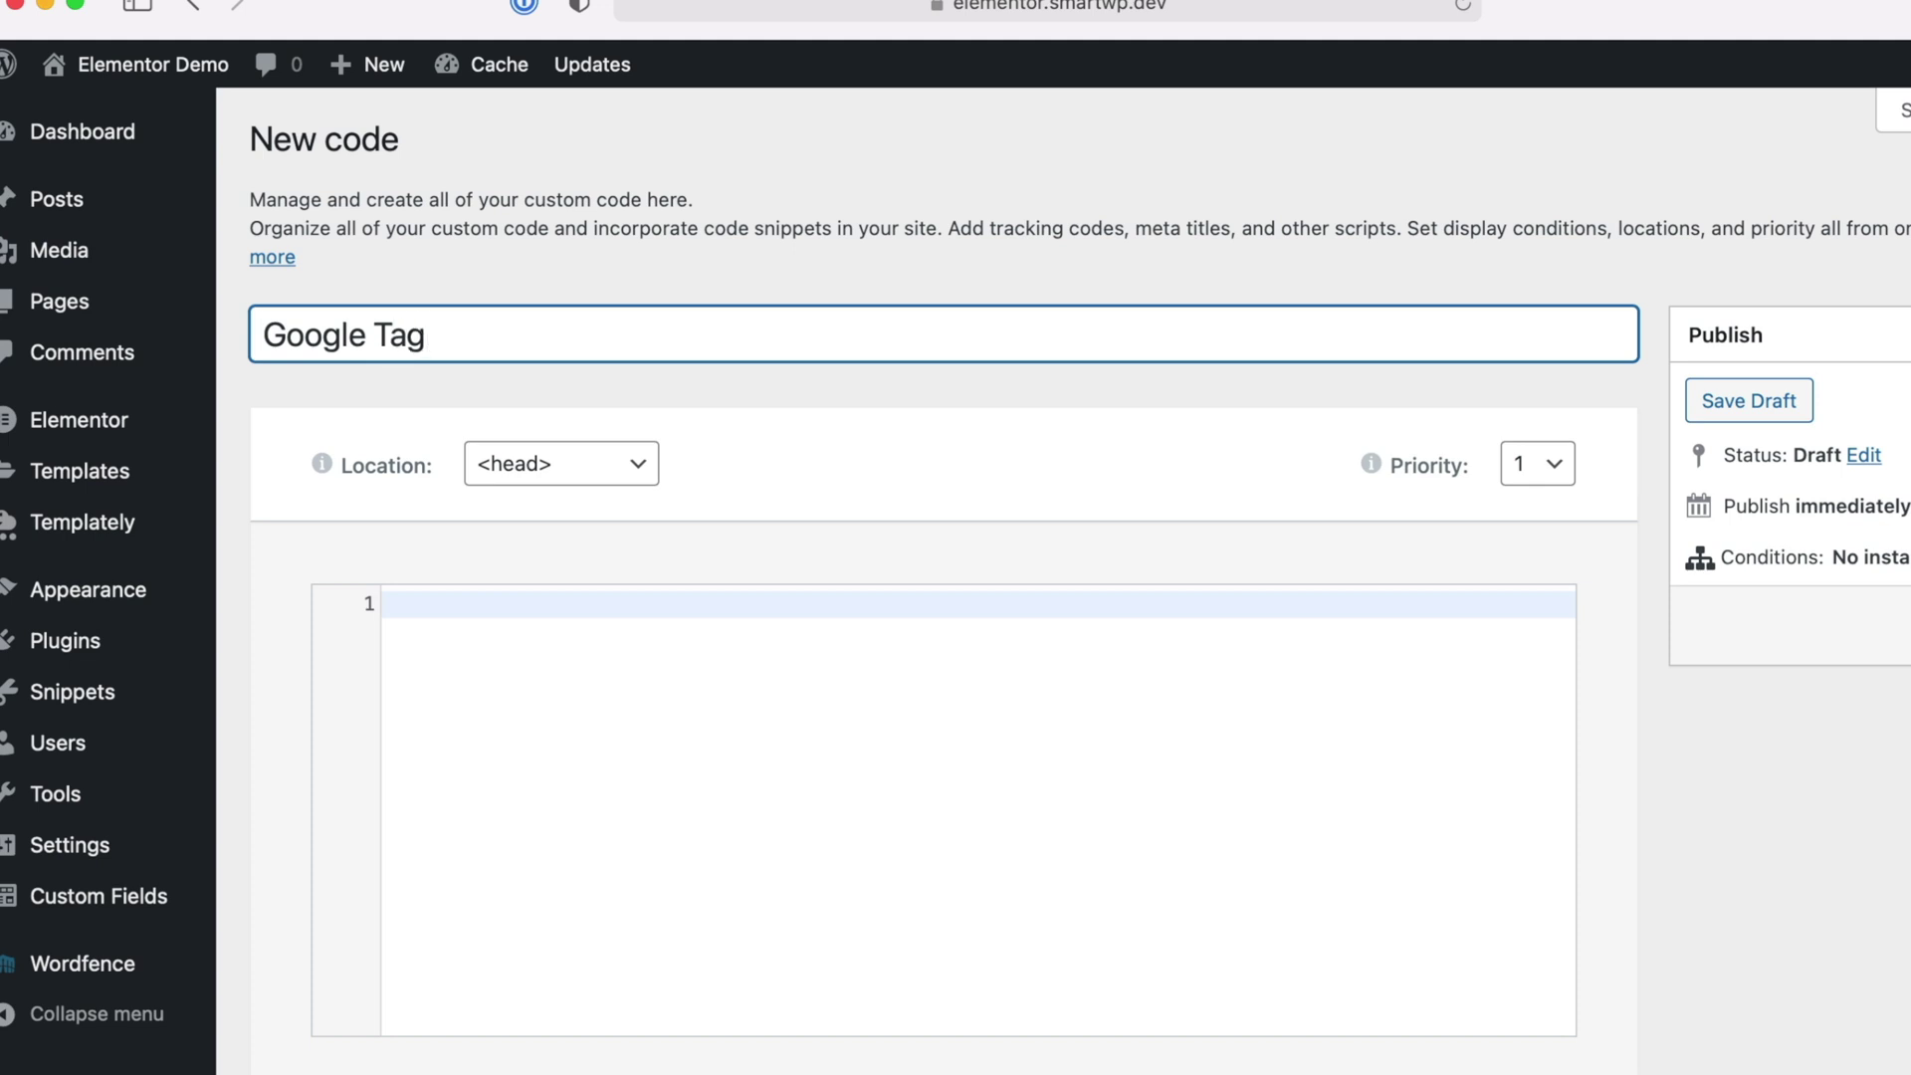
left_click(659, 464)
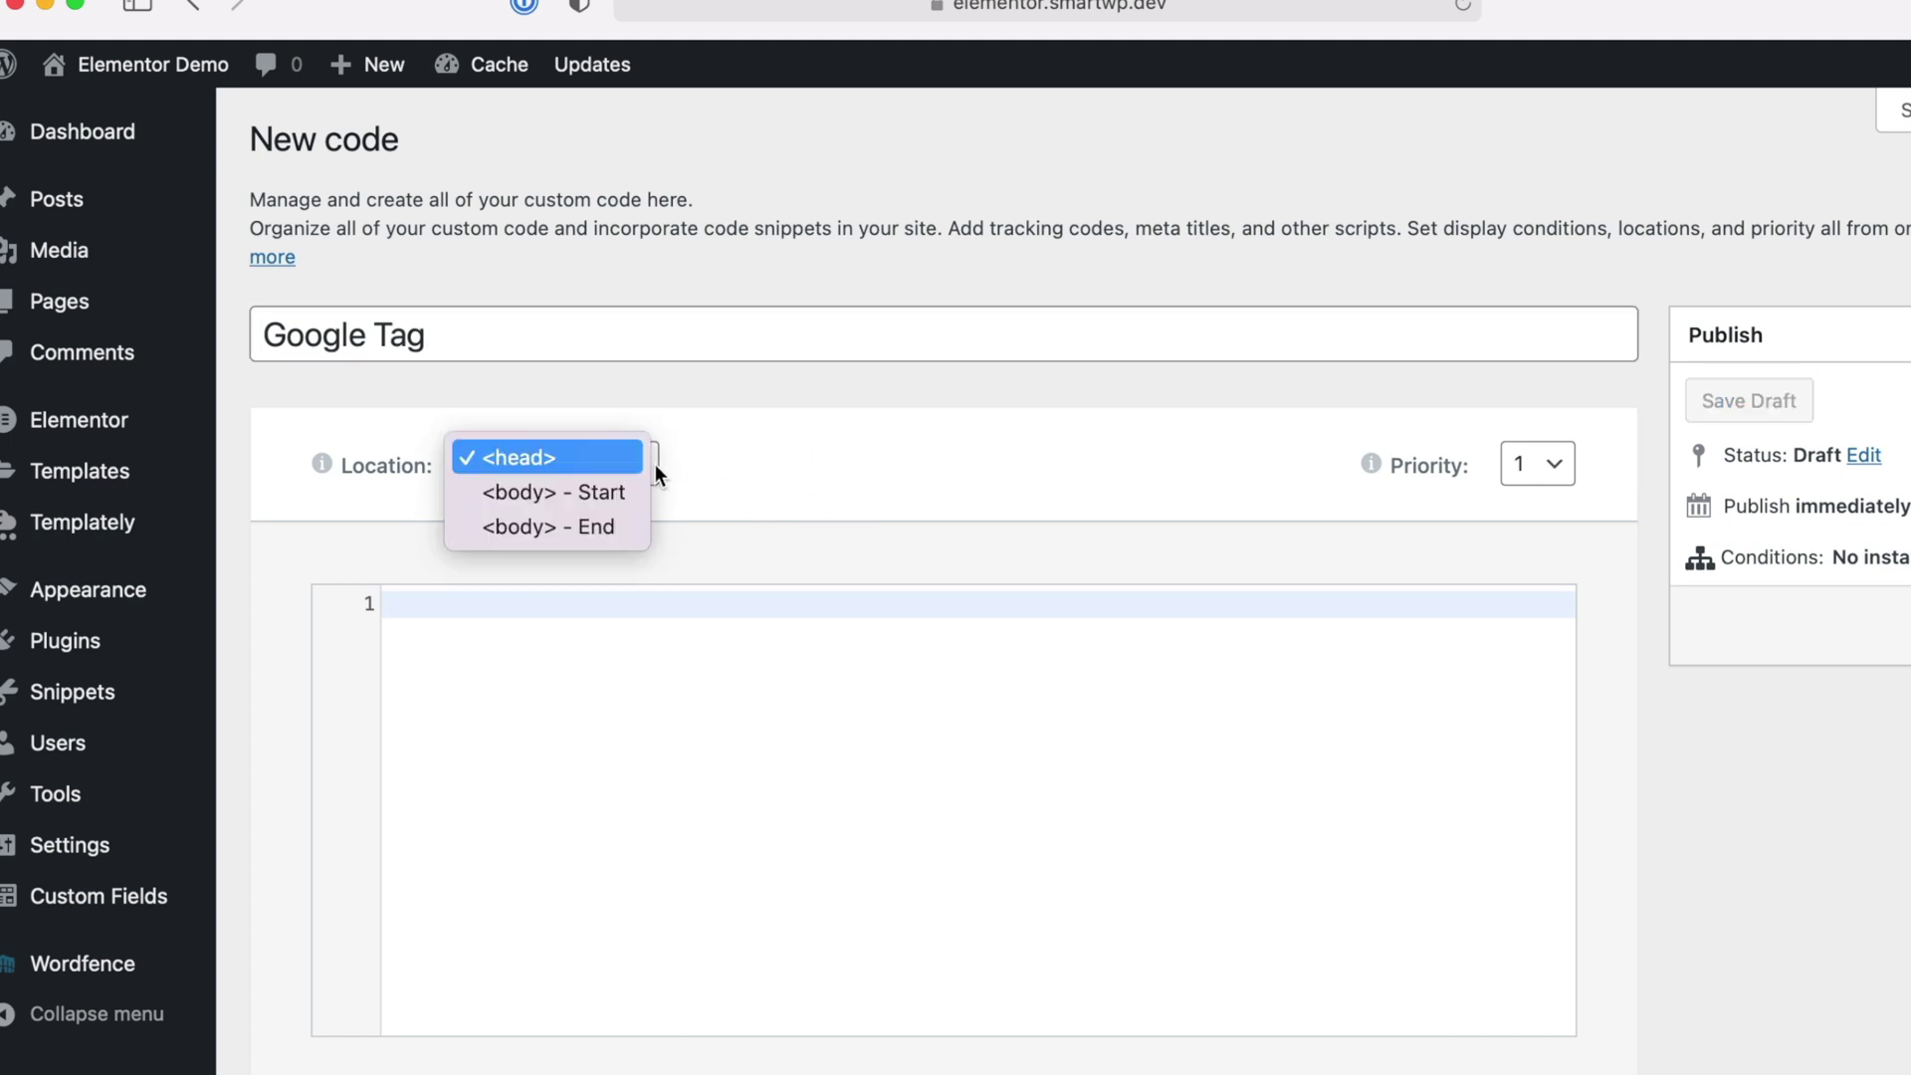
left_click(605, 458)
Paste the Google Analytics tracking script into the snippet's code editor
left_click(508, 661)
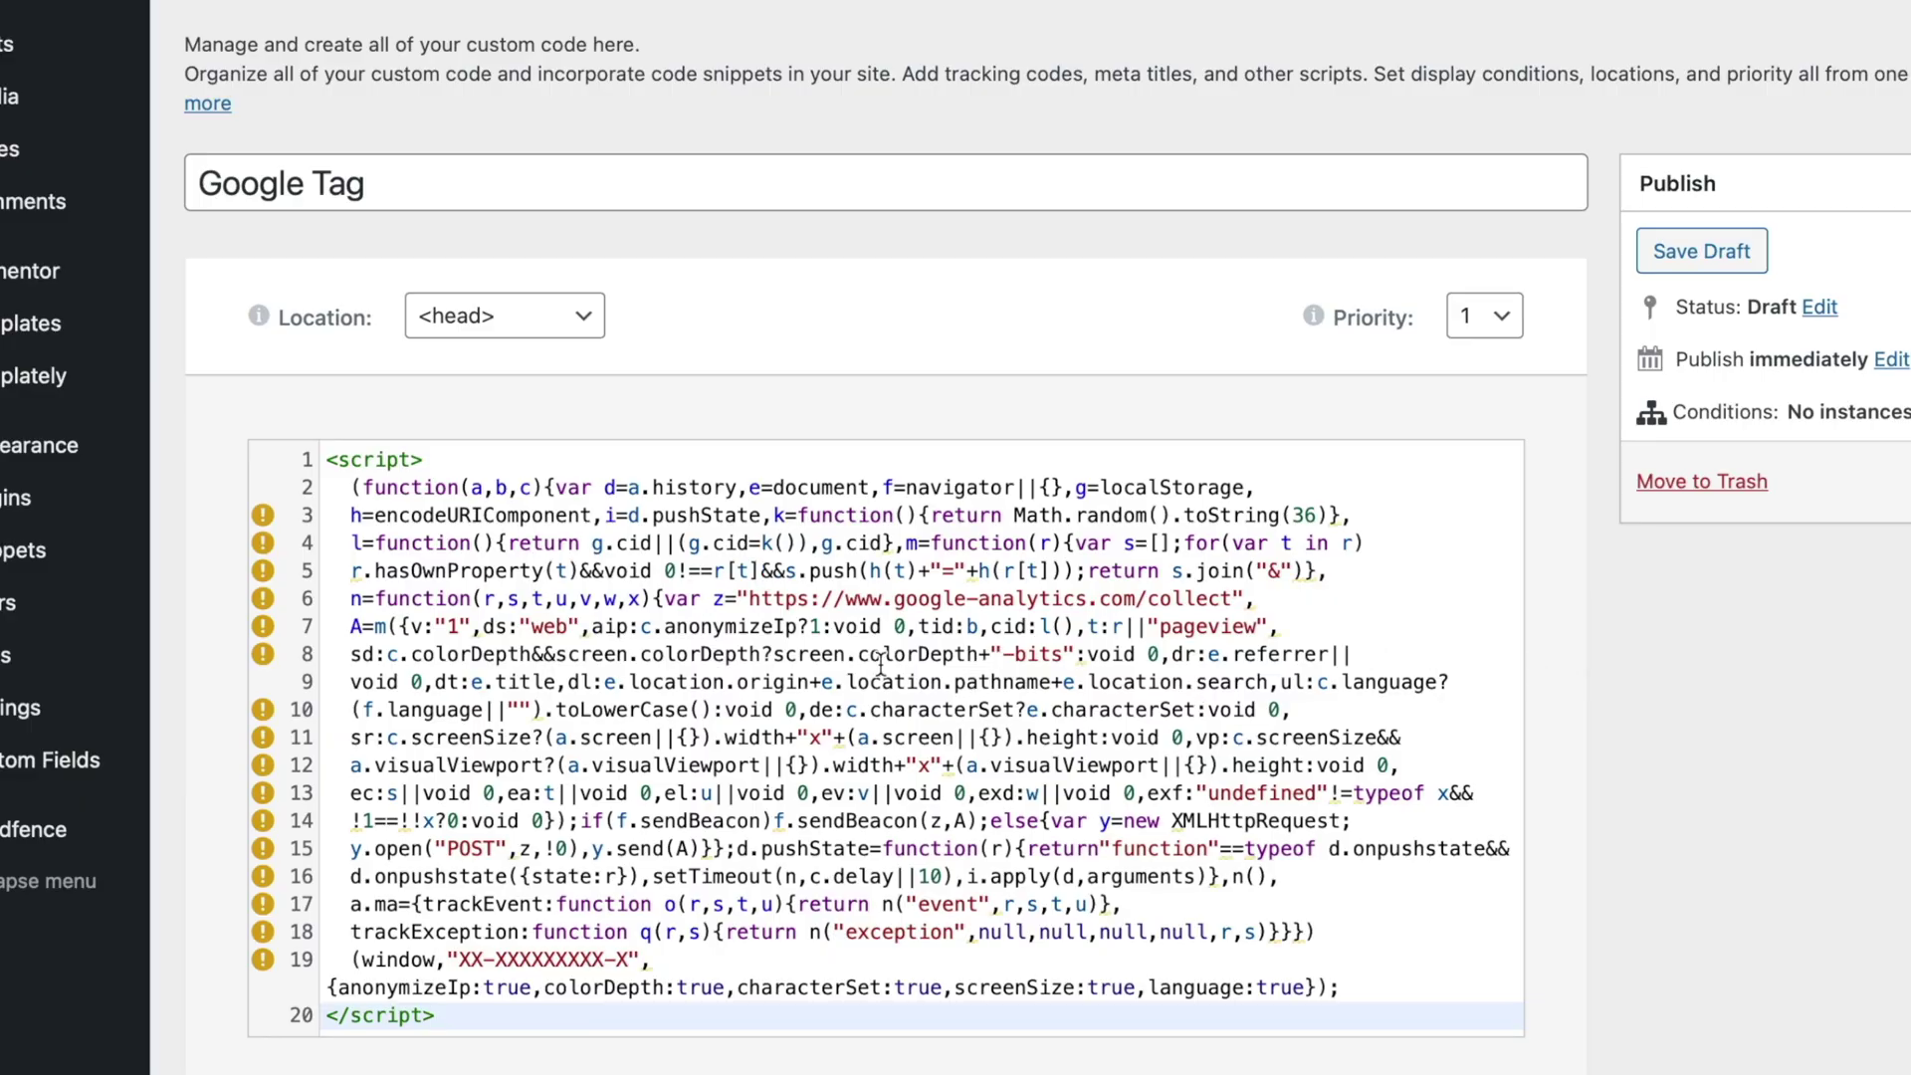
scroll(1135, 646, "down", 1)
left_click_drag(629, 900, 506, 893)
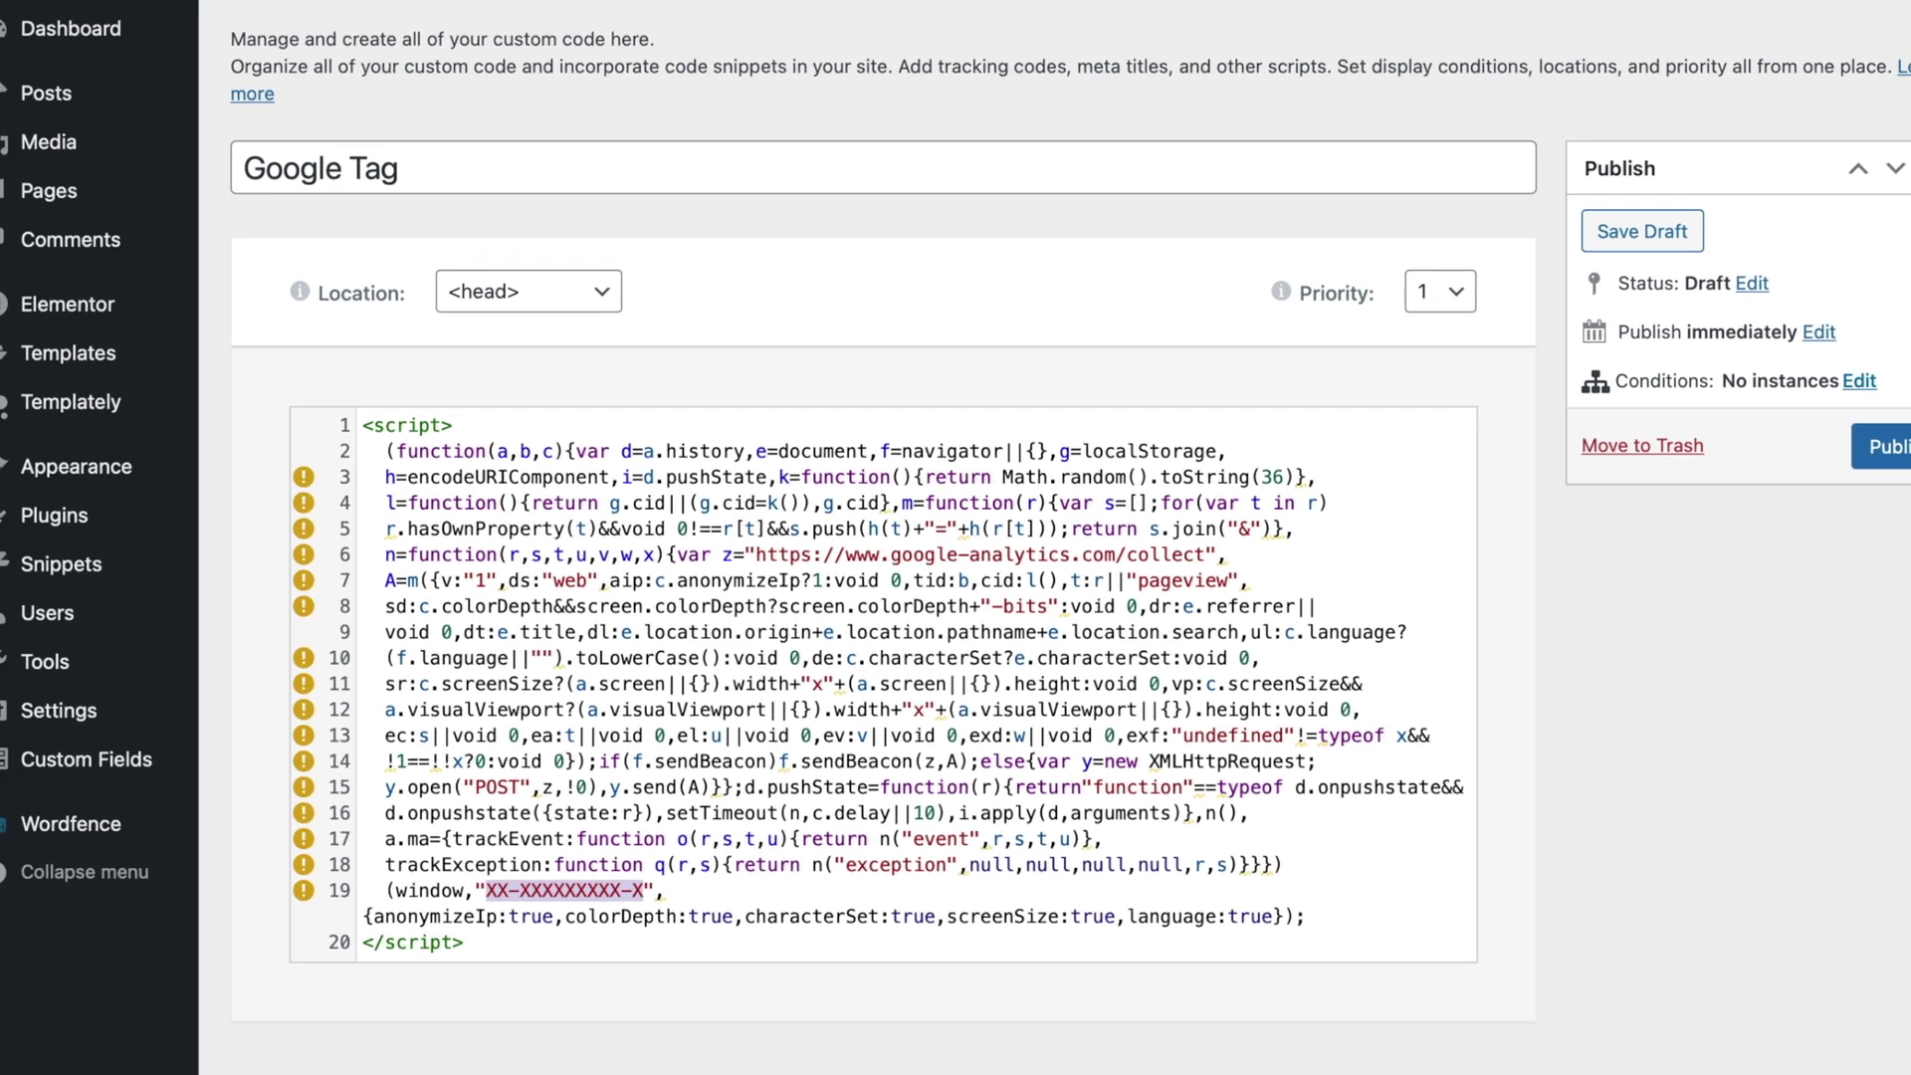
Publish the Google Tag snippet with the Include Entire Site display condition
left_click(1907, 424)
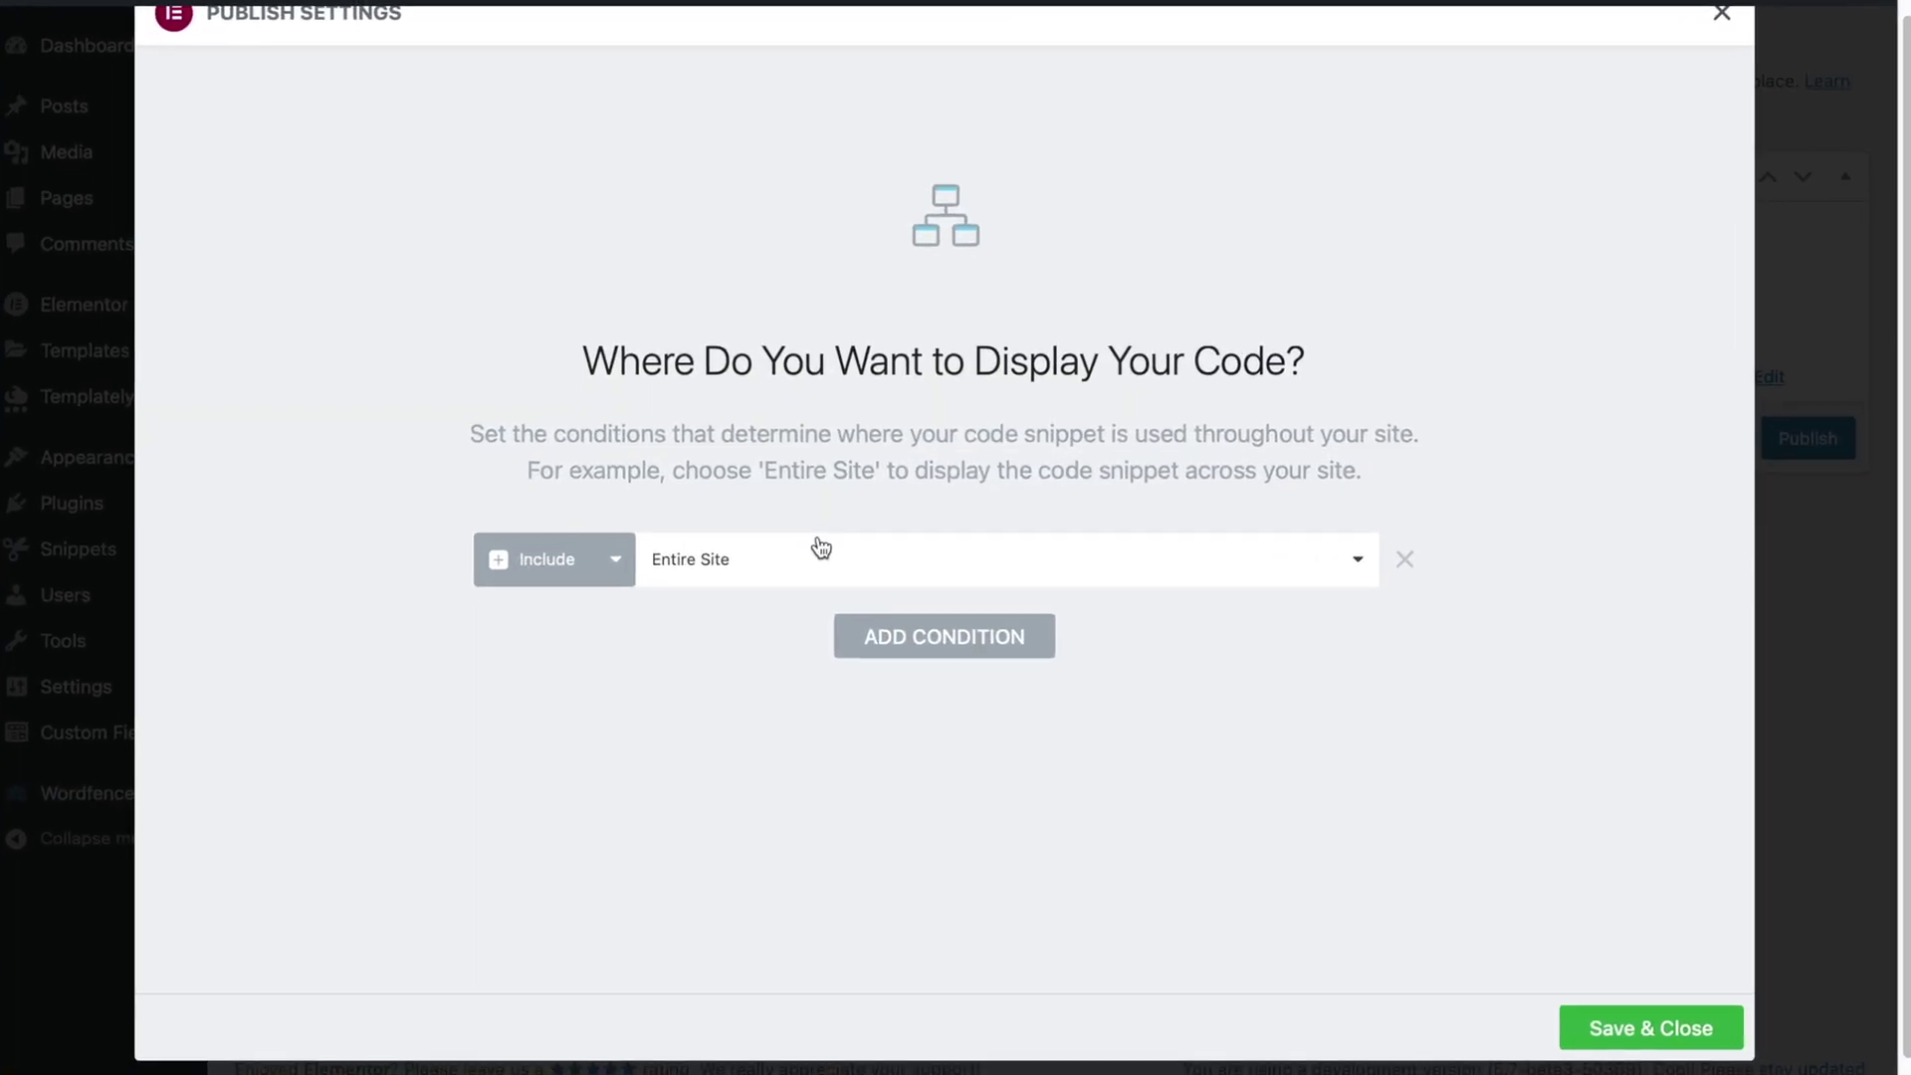
left_click(846, 608)
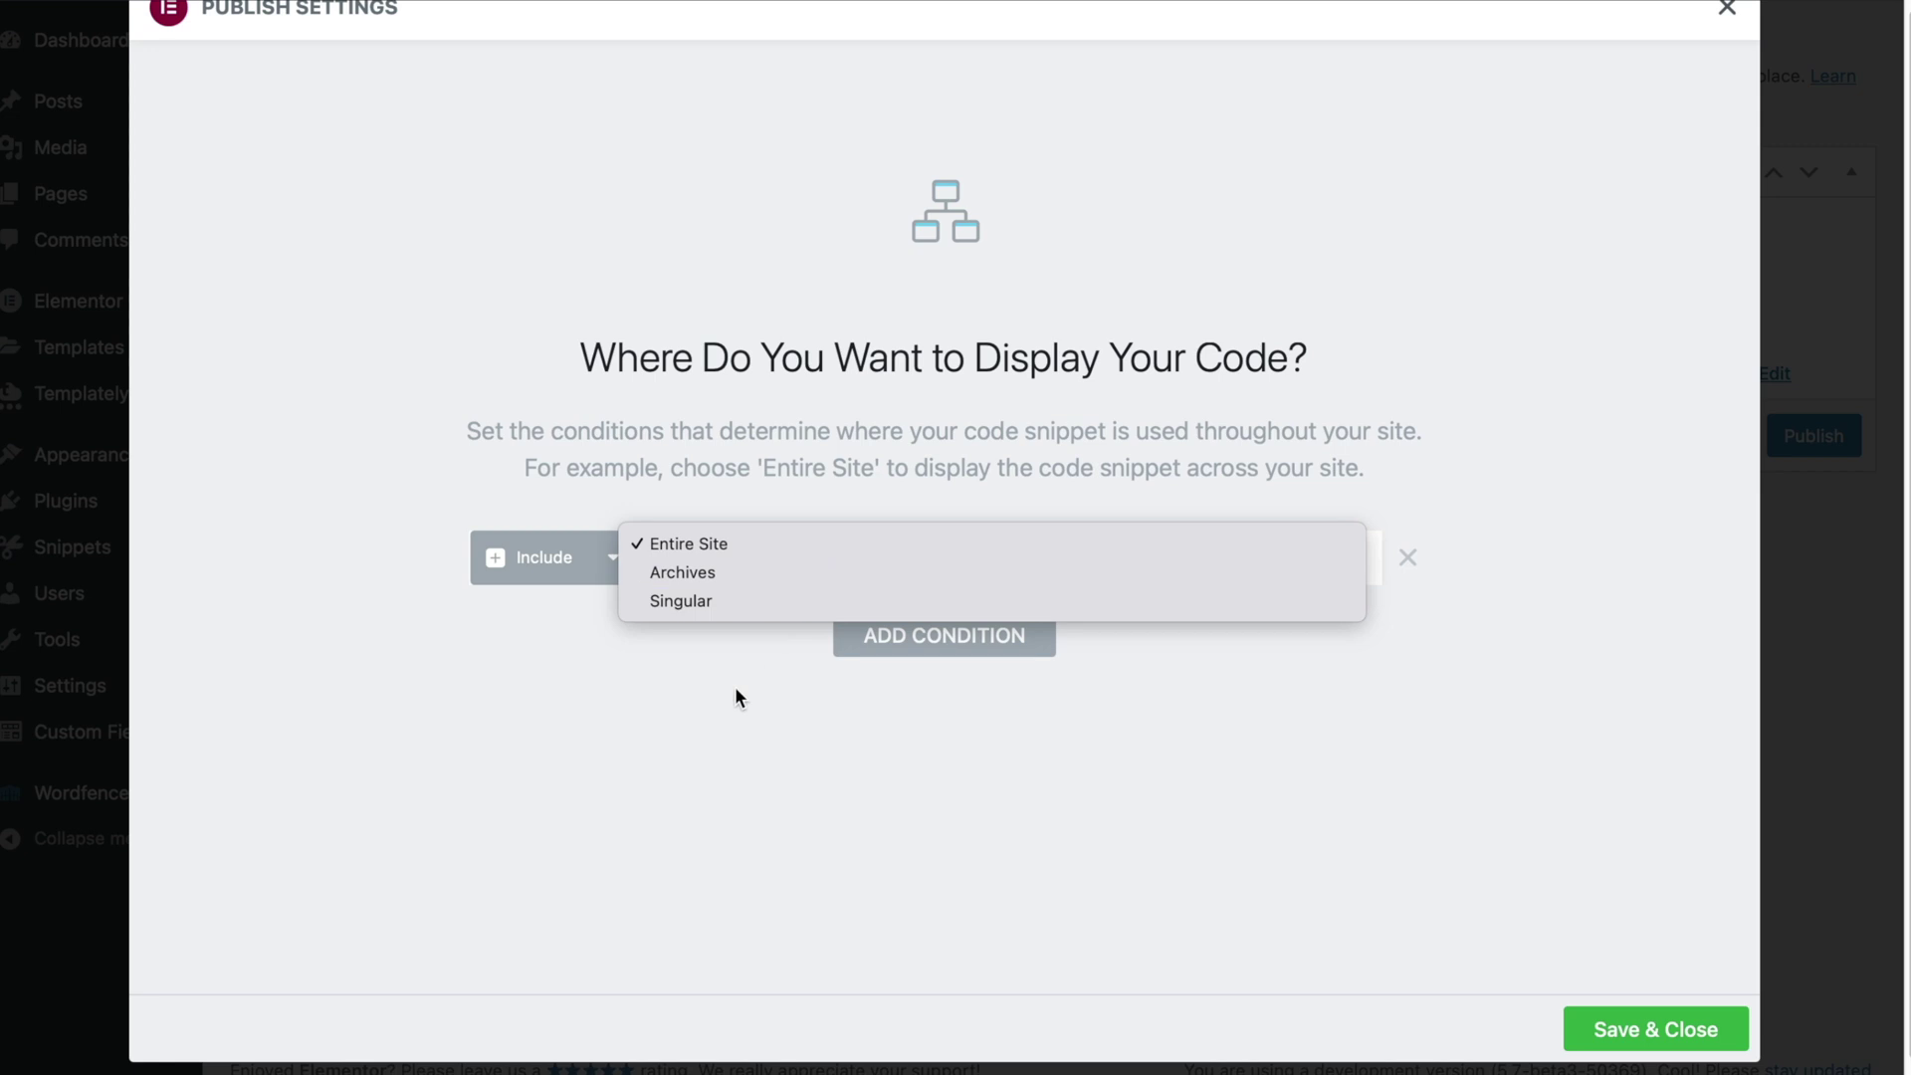
left_click(717, 734)
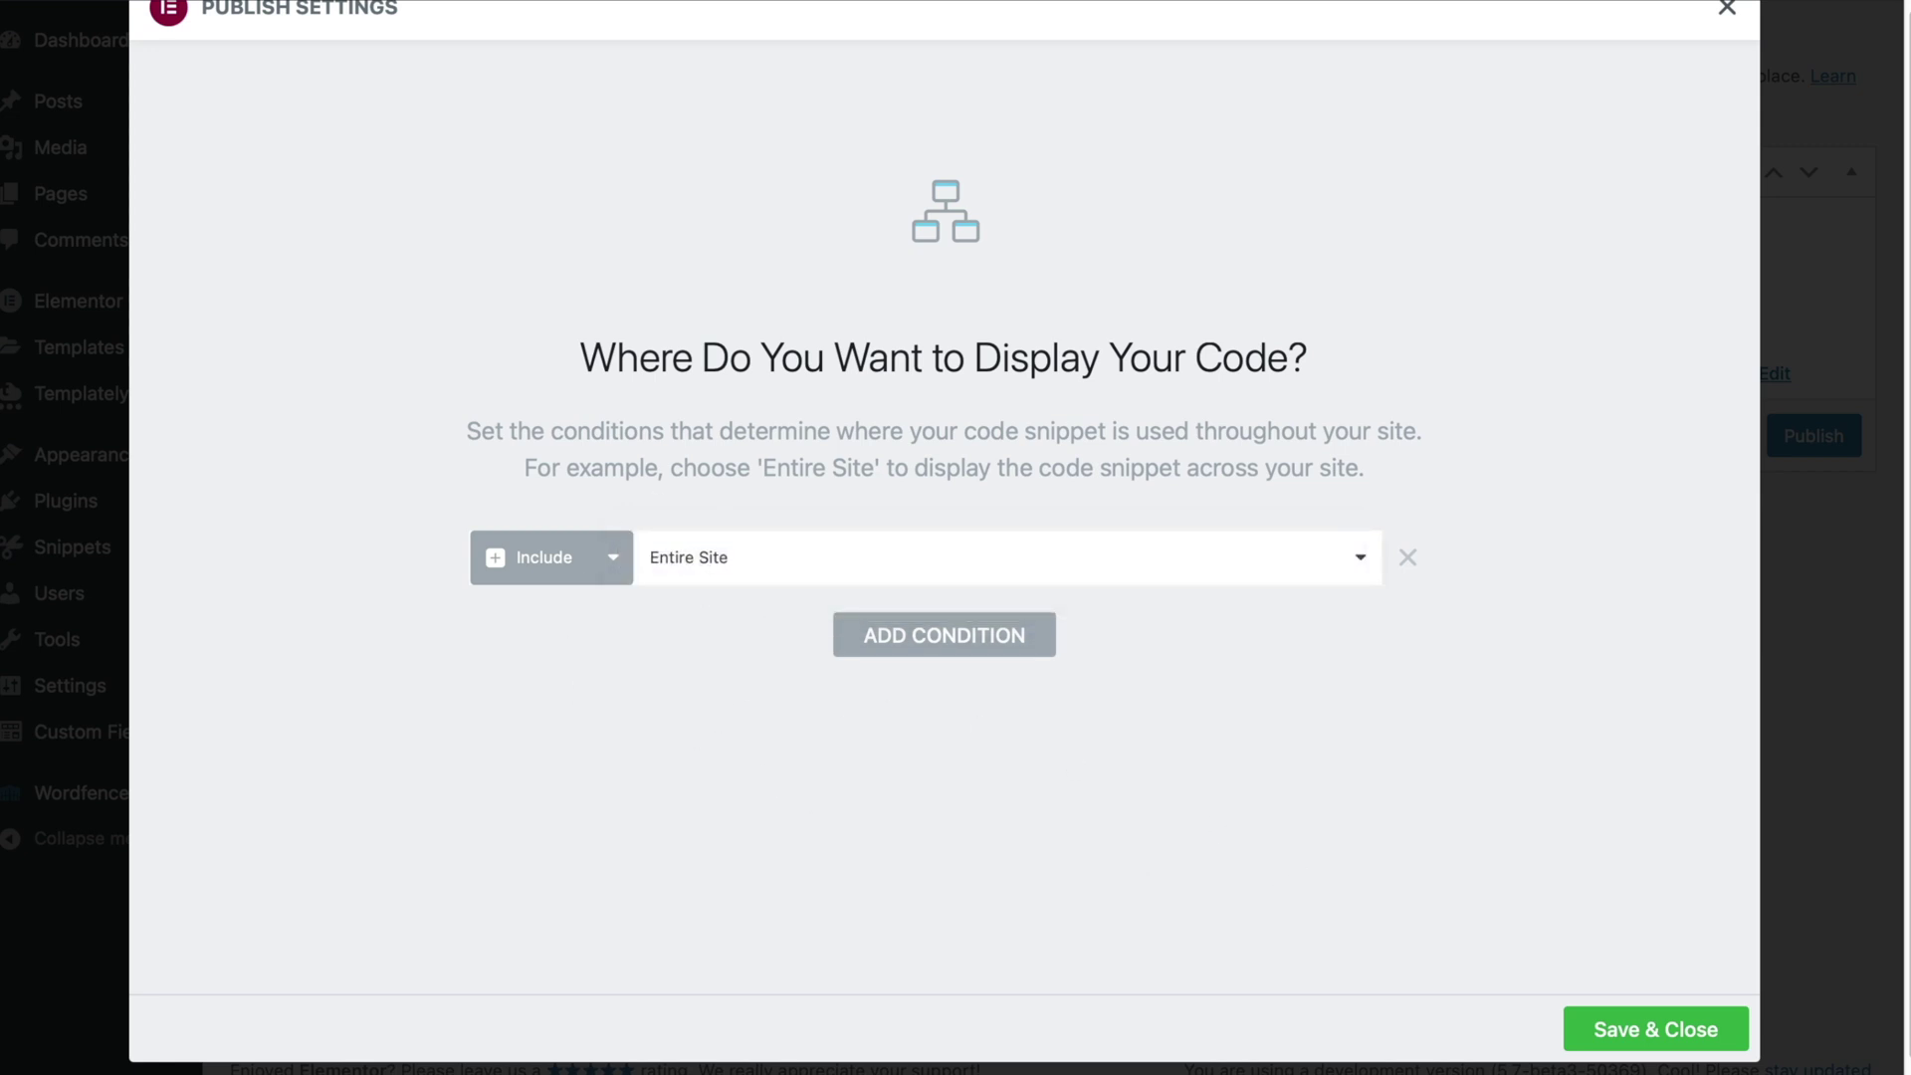
left_click(1642, 1028)
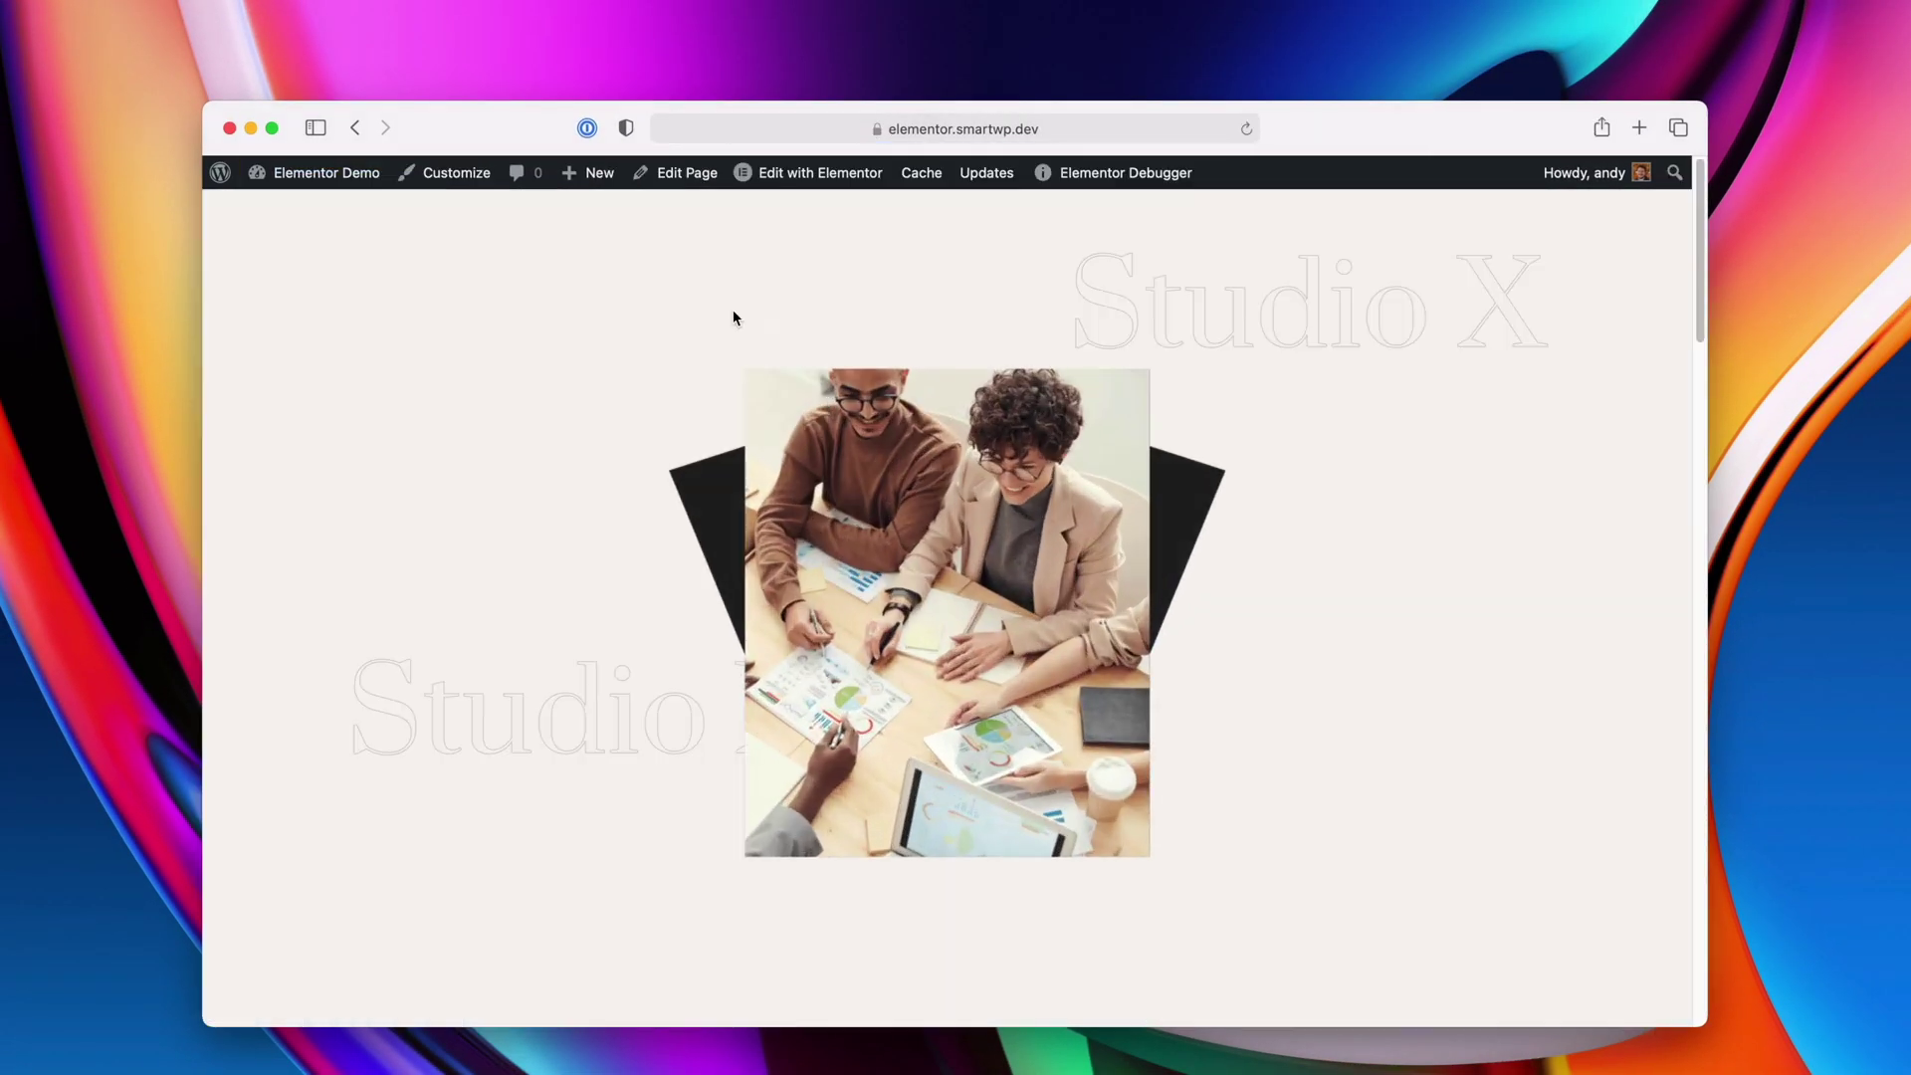
Inspect the front page's source and enlarge the inspector to find the injected script
right_click(587, 332)
left_click(649, 542)
left_click_drag(1522, 499, 1523, 403)
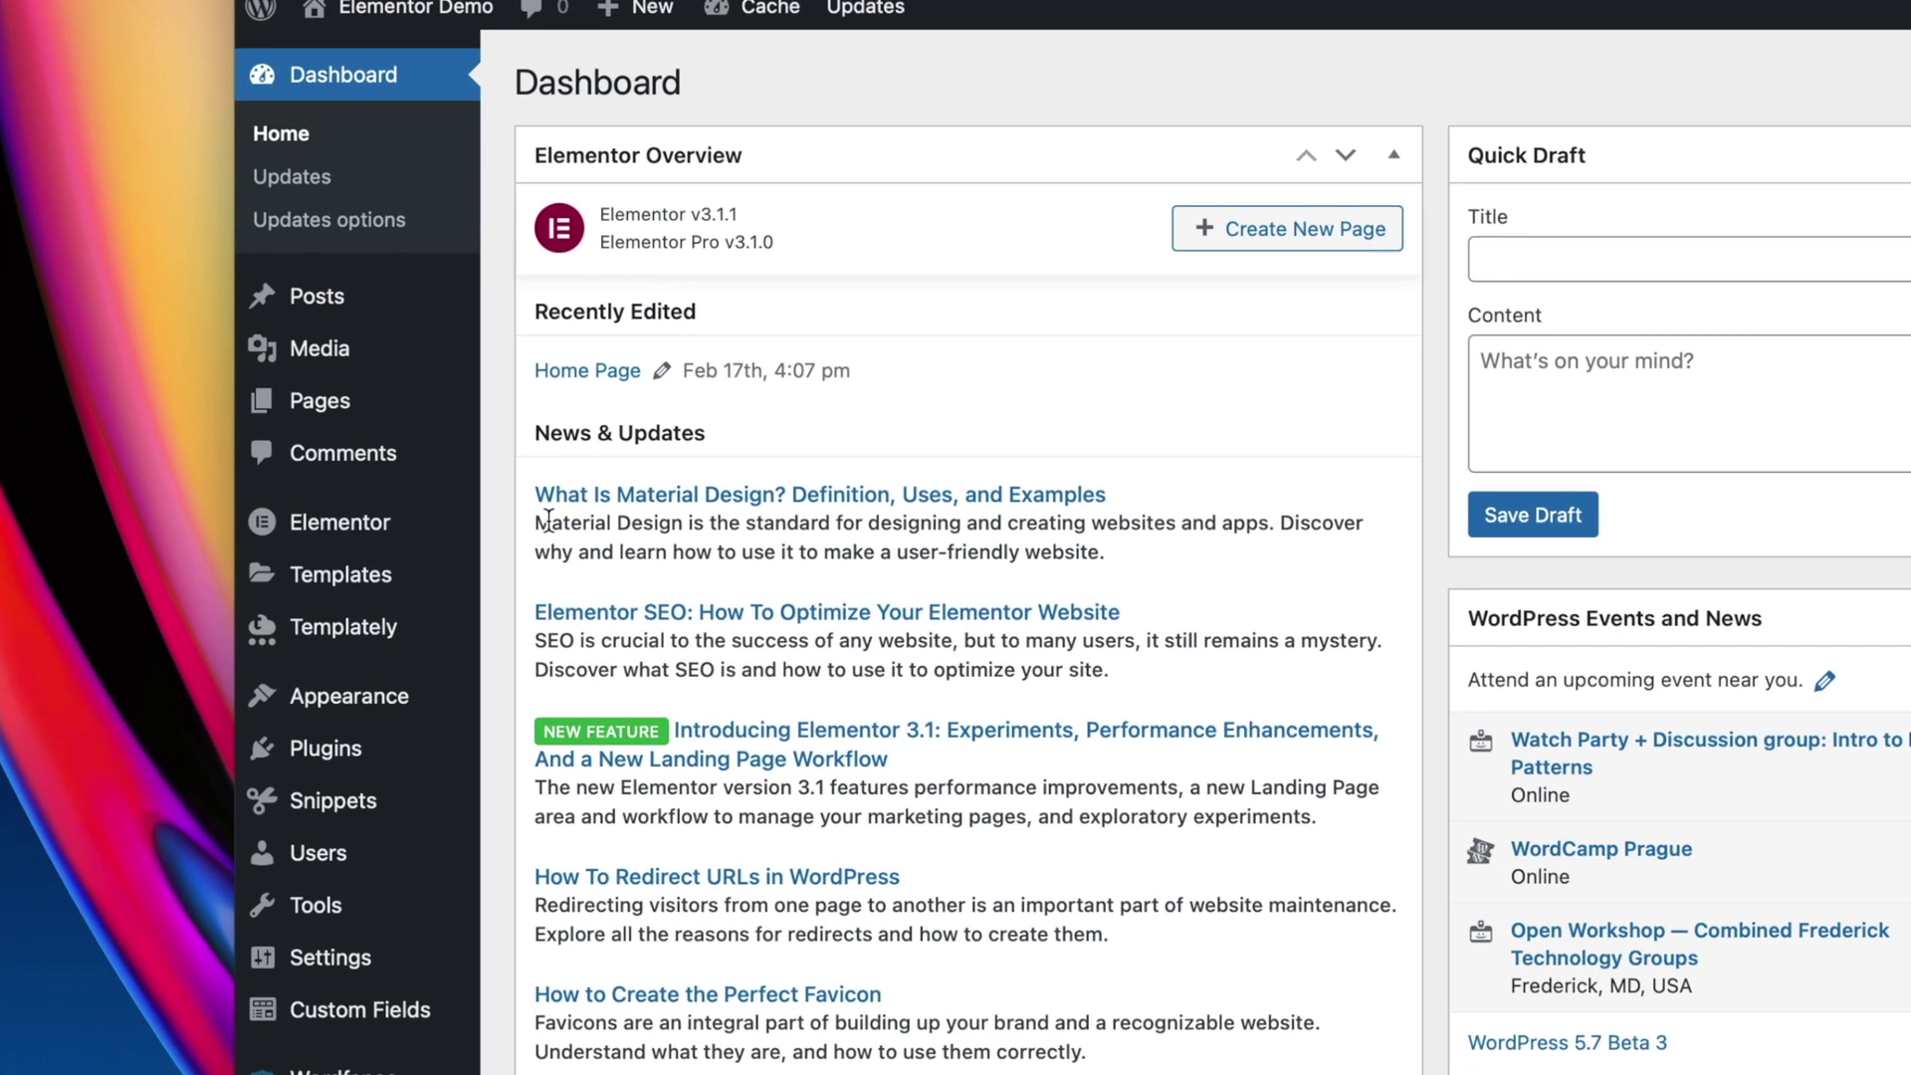
In Elementor Settings' Experiments tab, view the status choices for Improved Asset Loading
mouse_move(331, 525)
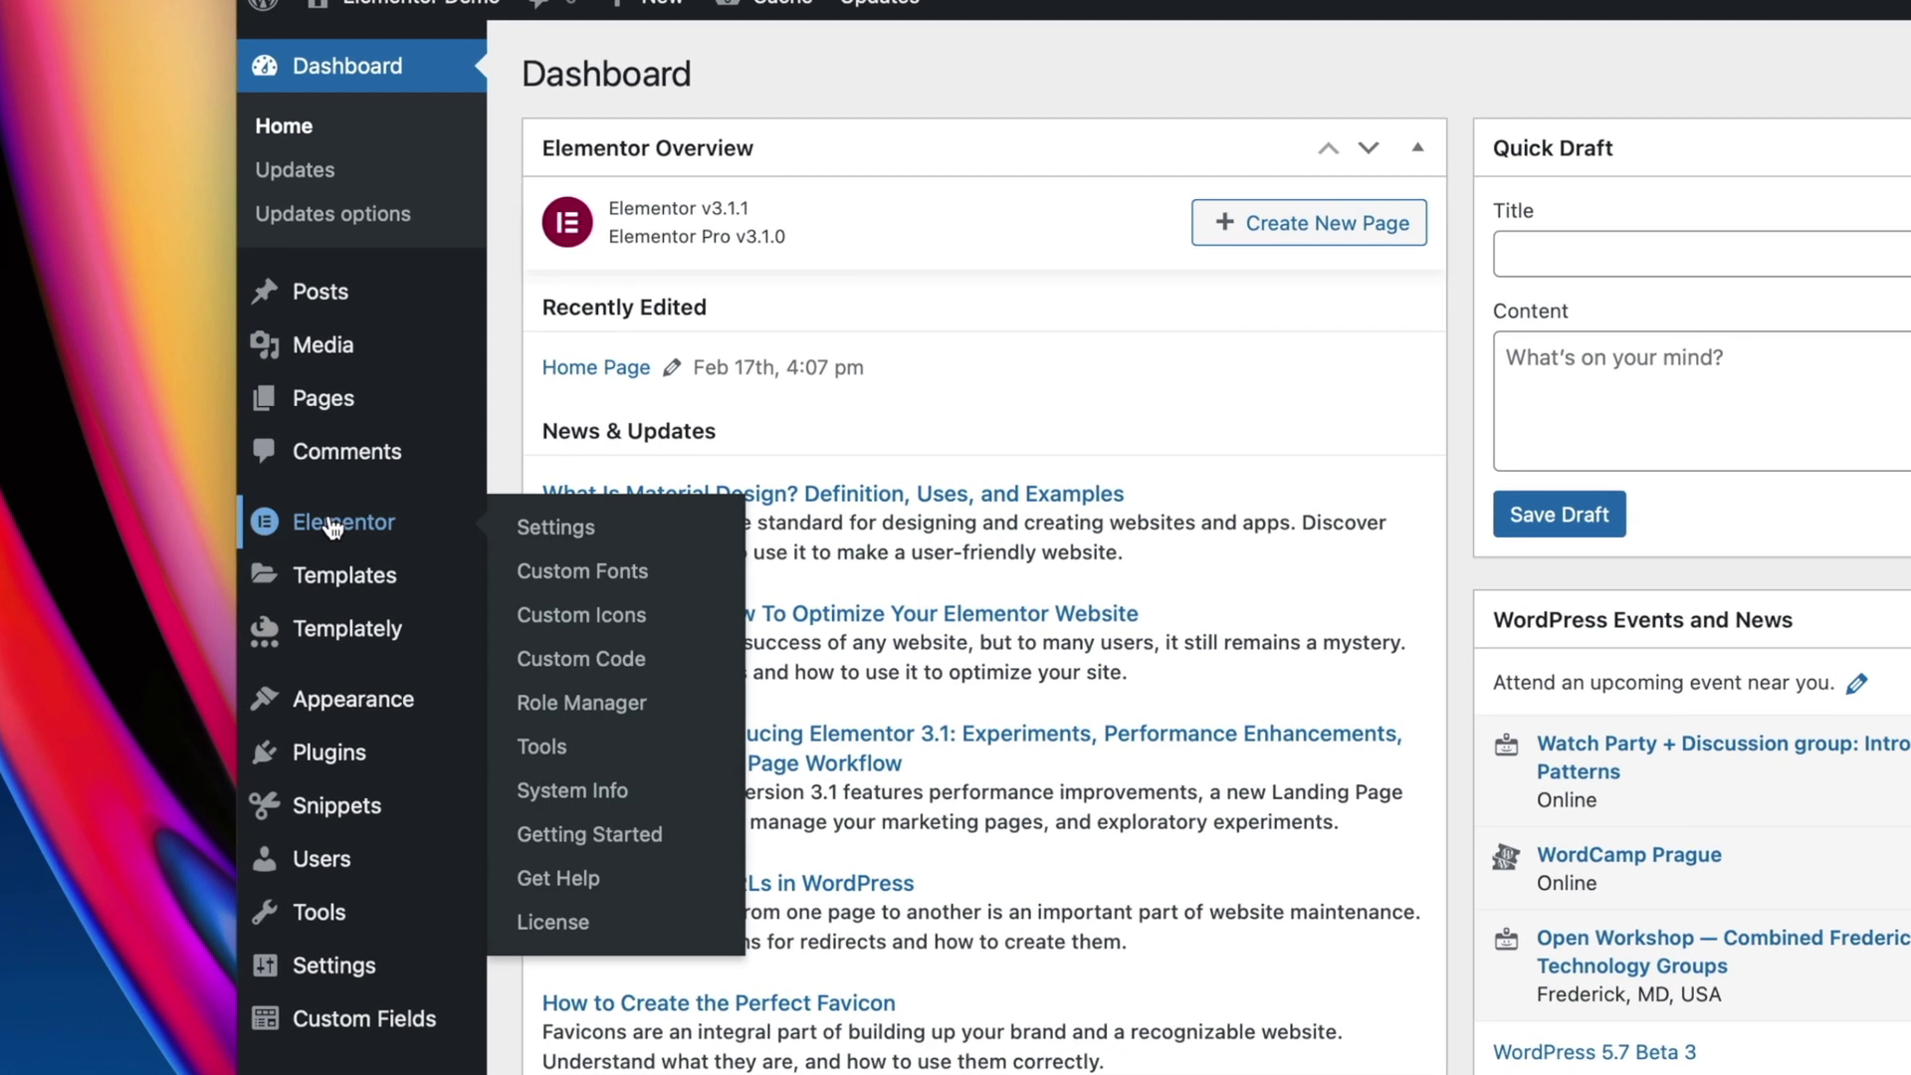
left_click(570, 528)
left_click(1155, 141)
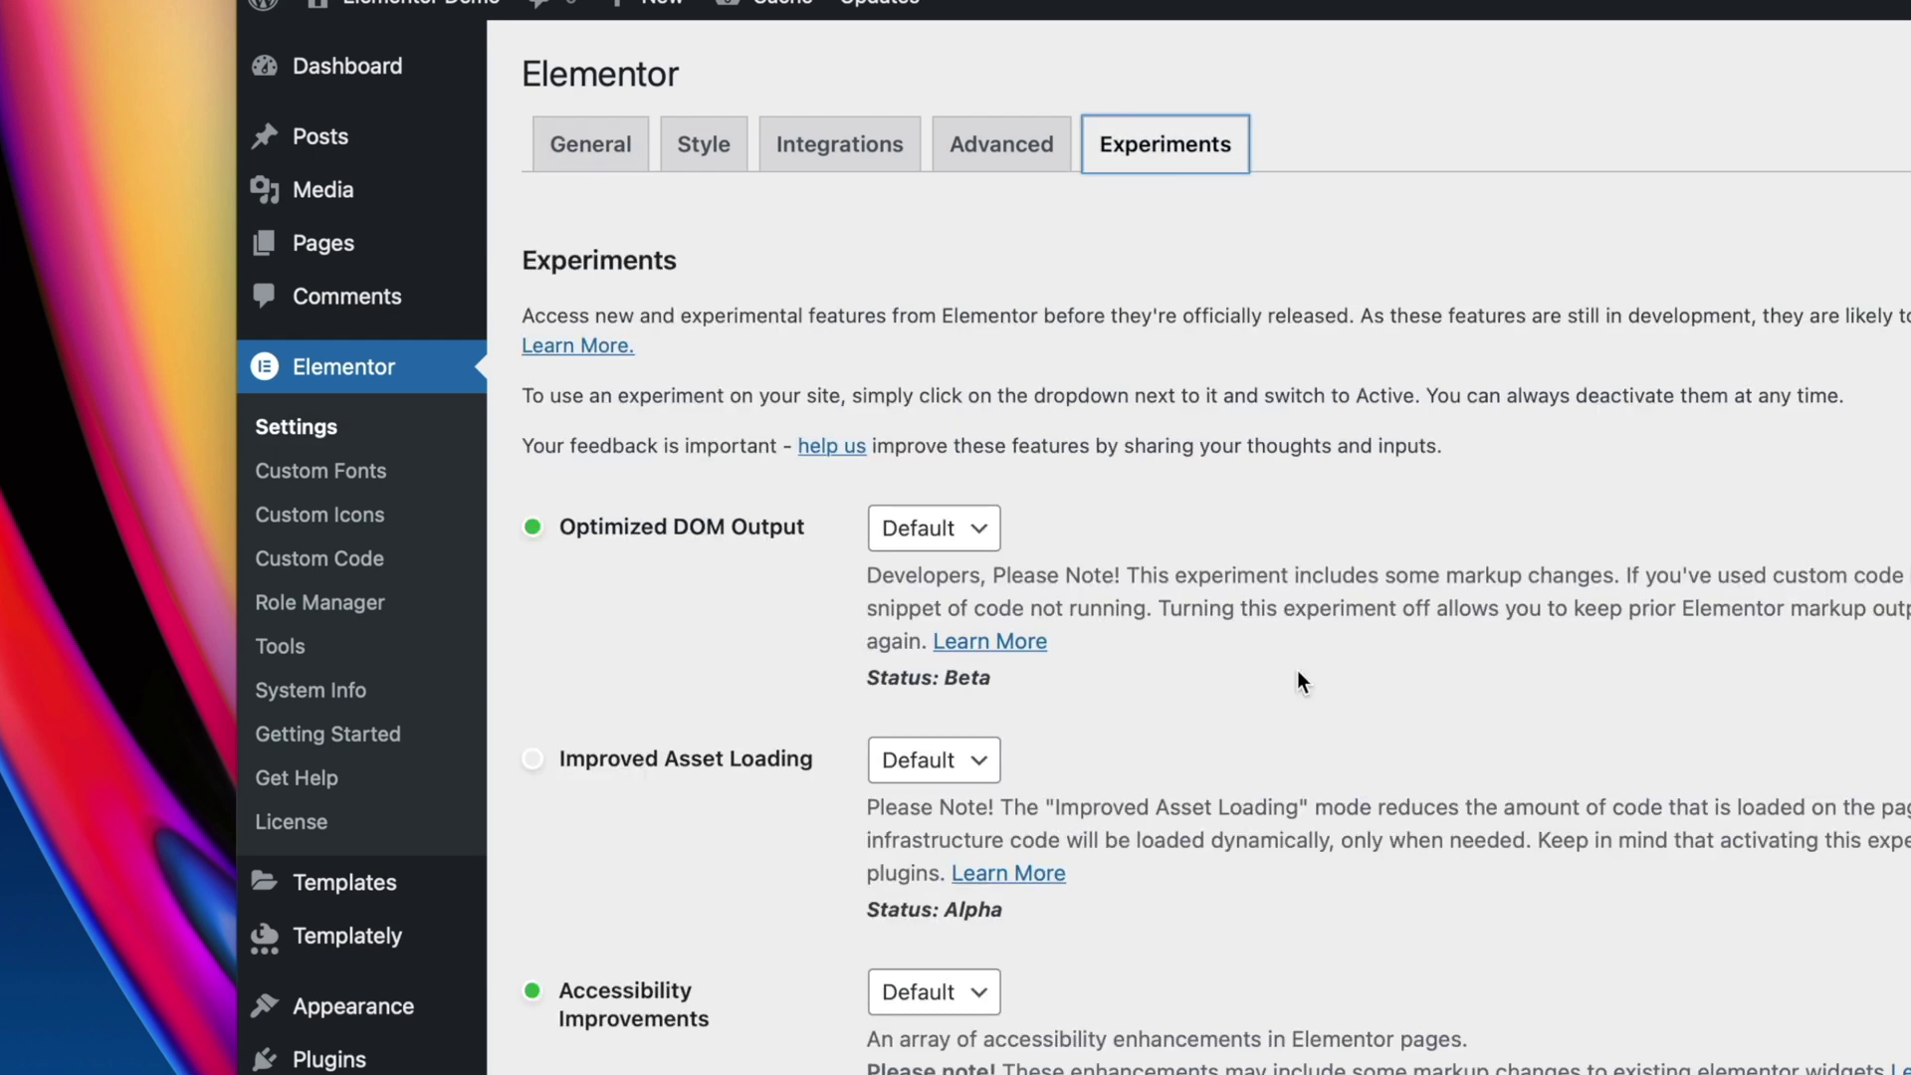
scroll(1061, 881, "down", 1)
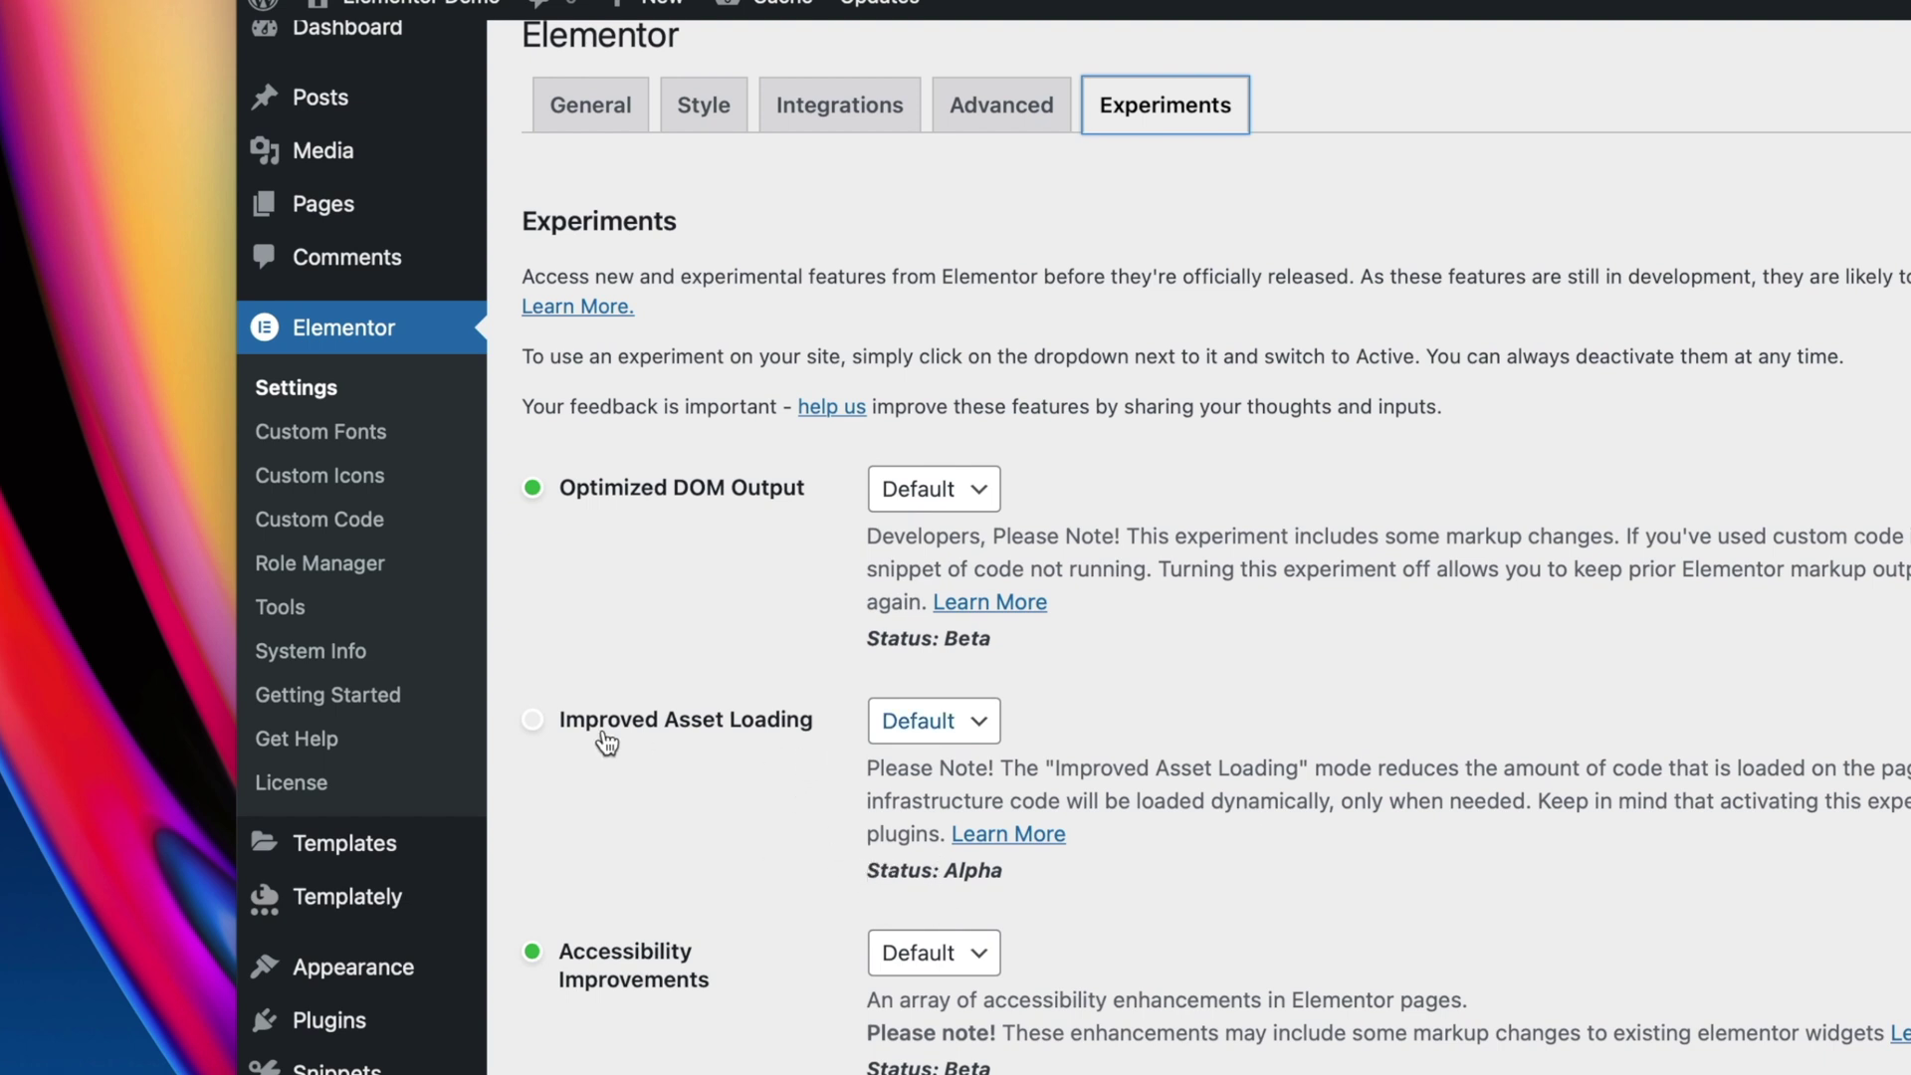
left_click_drag(552, 725, 845, 721)
left_click(905, 721)
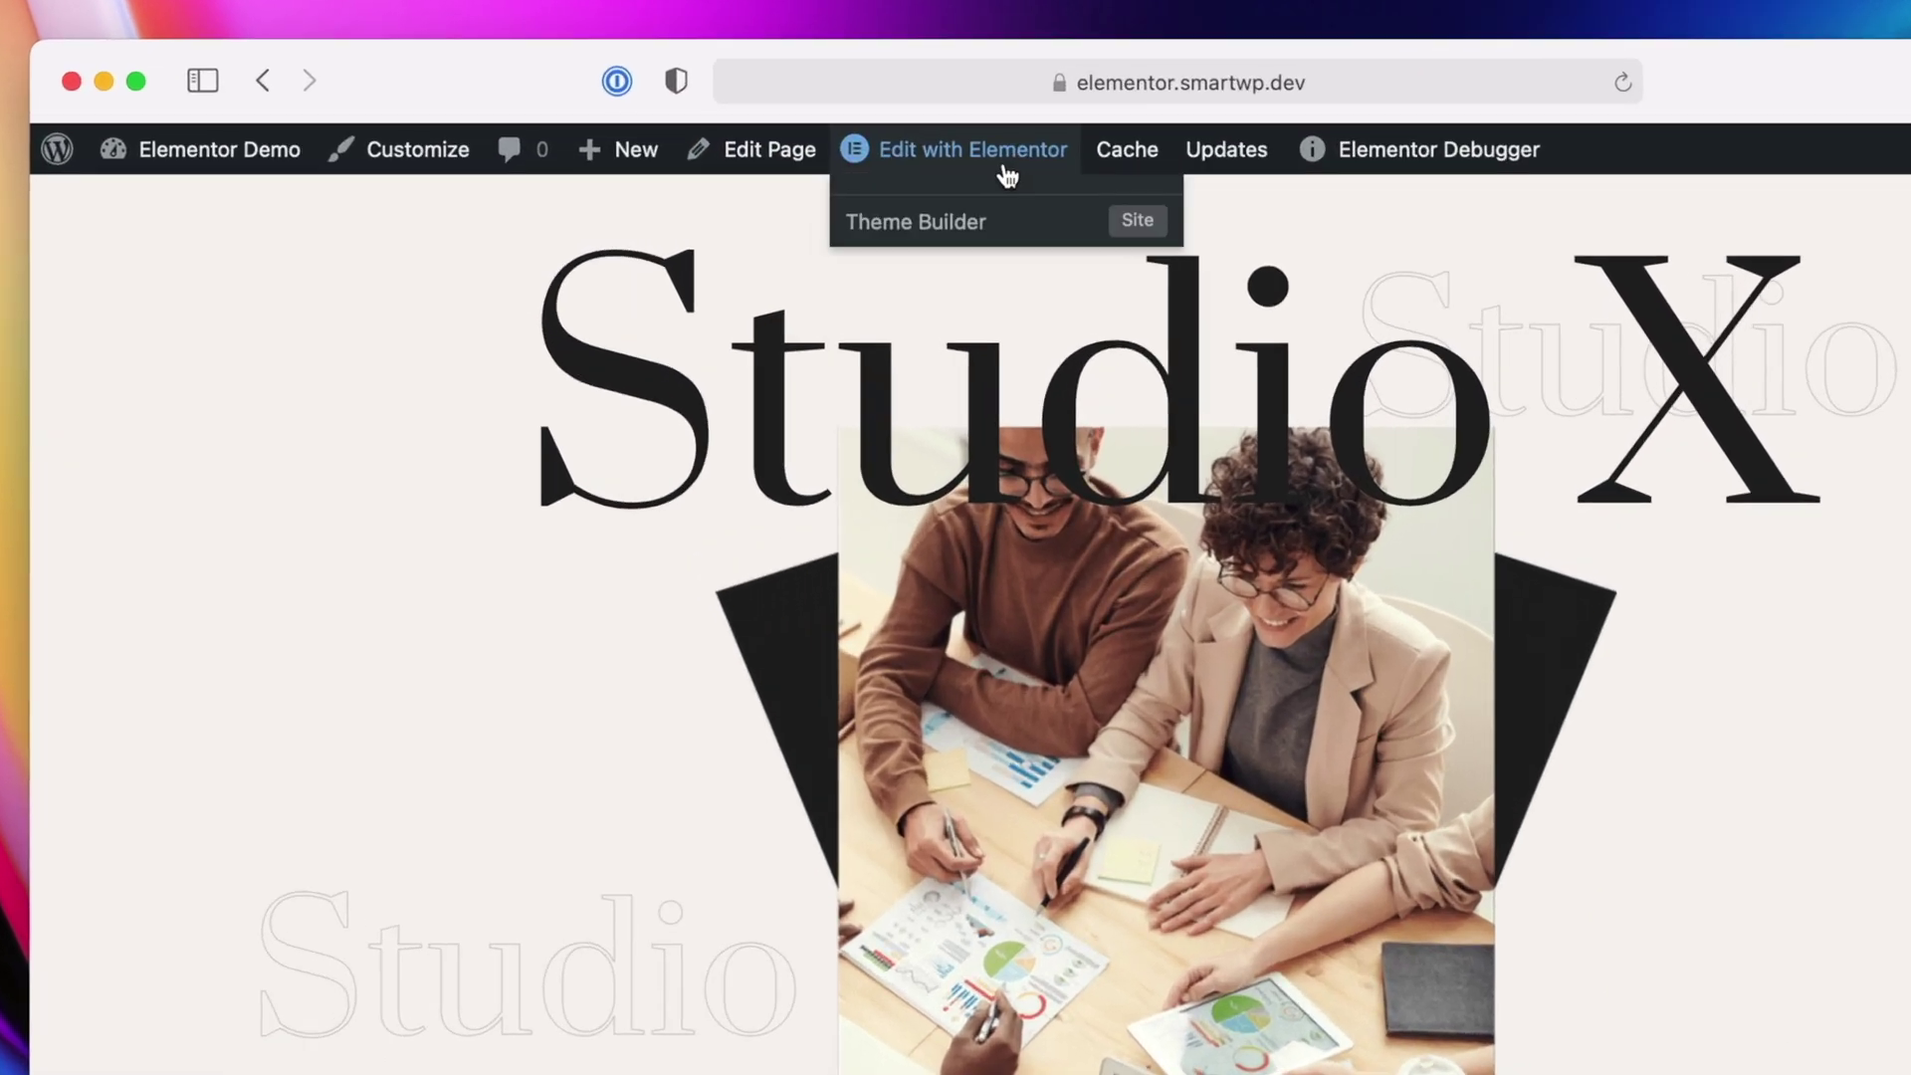
In the Elementor editor, search widgets for 'code' and drop Code Highlight under Animation & Illustration
left_click(820, 173)
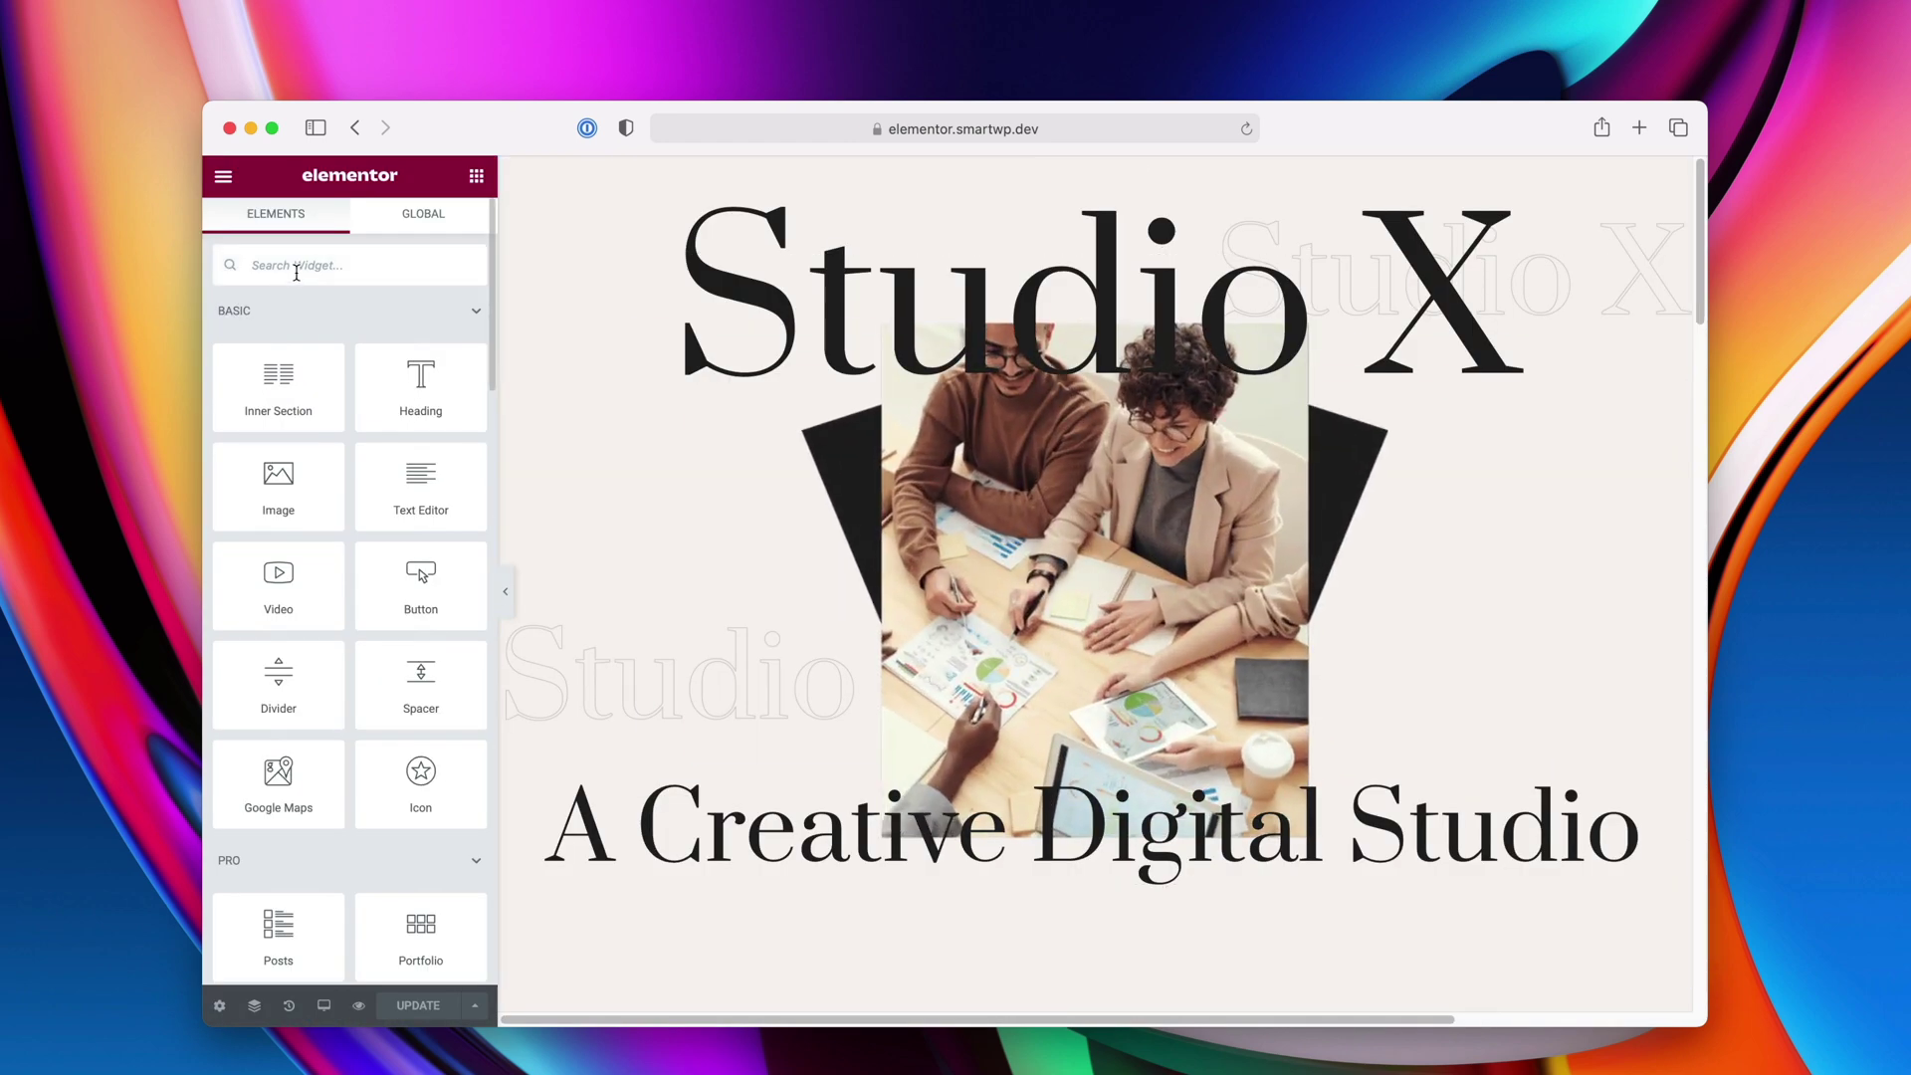
left_click(296, 267)
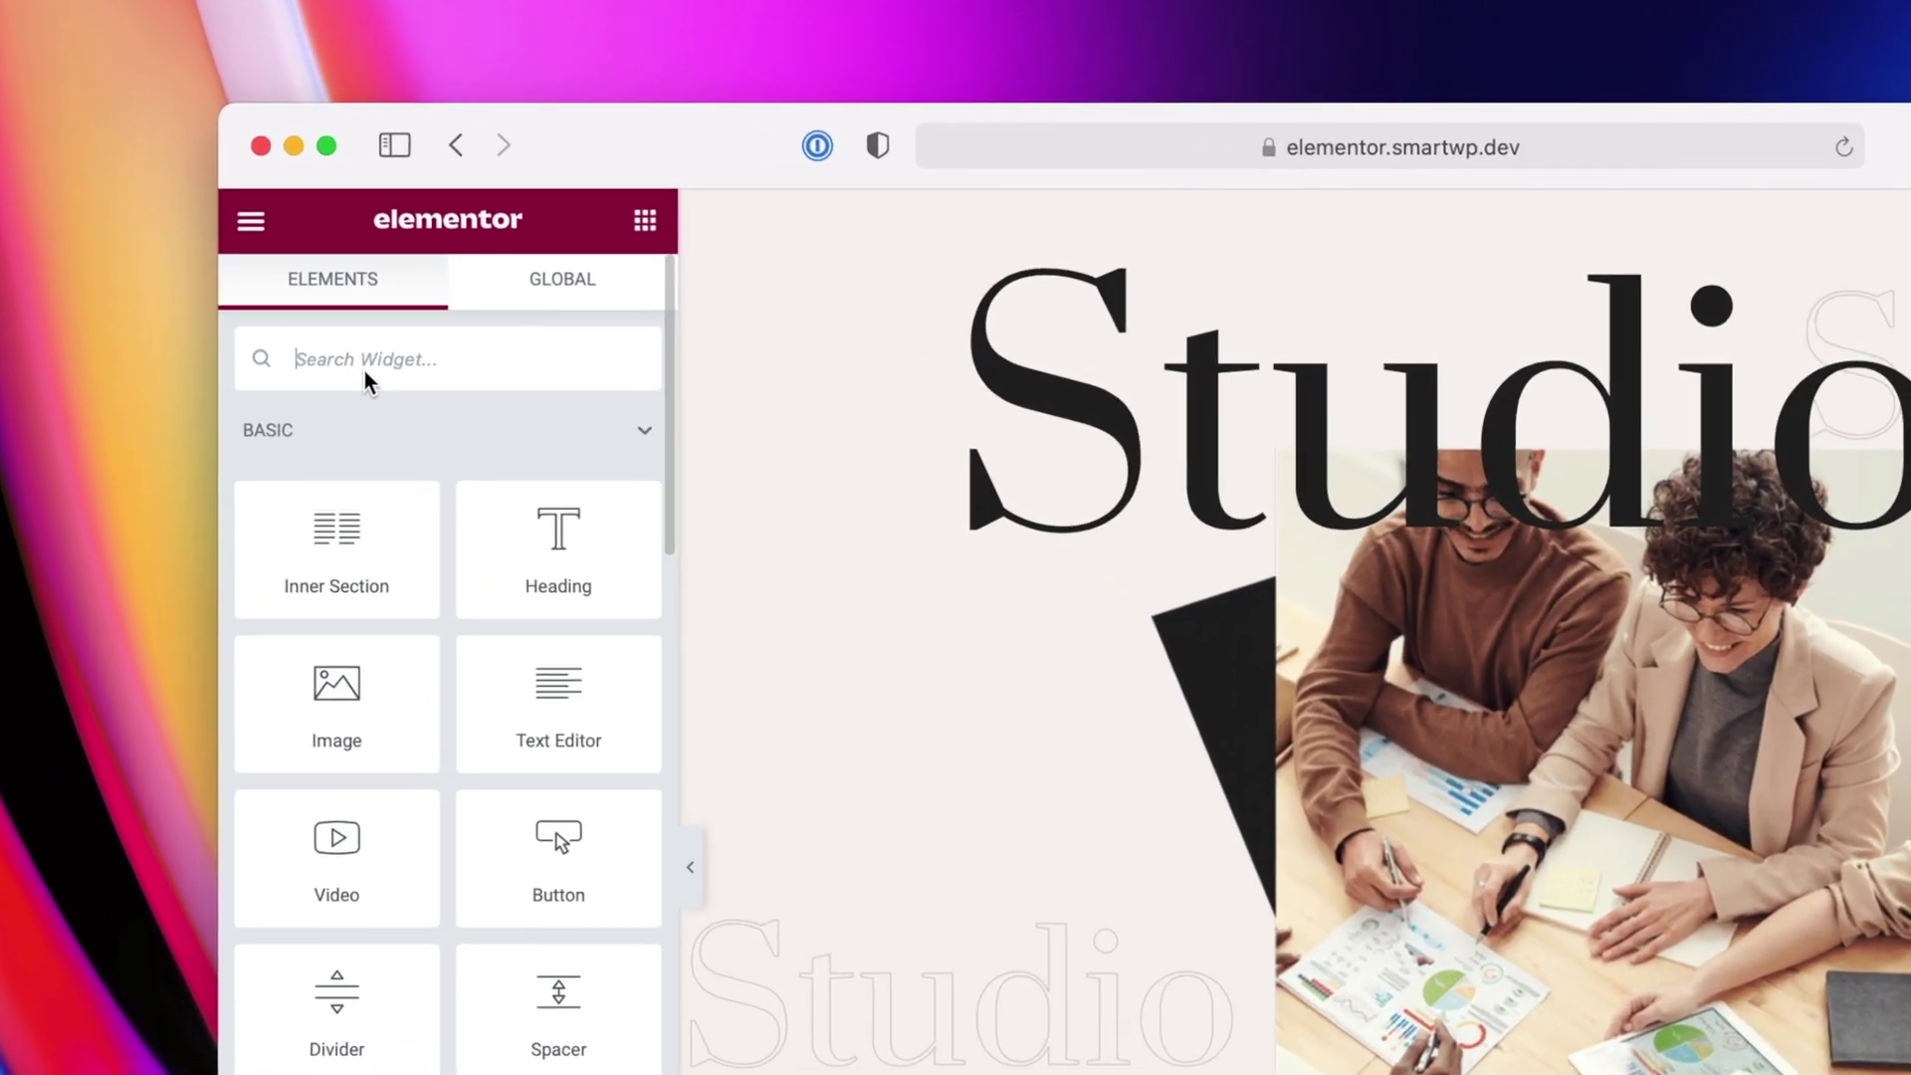
type("code")
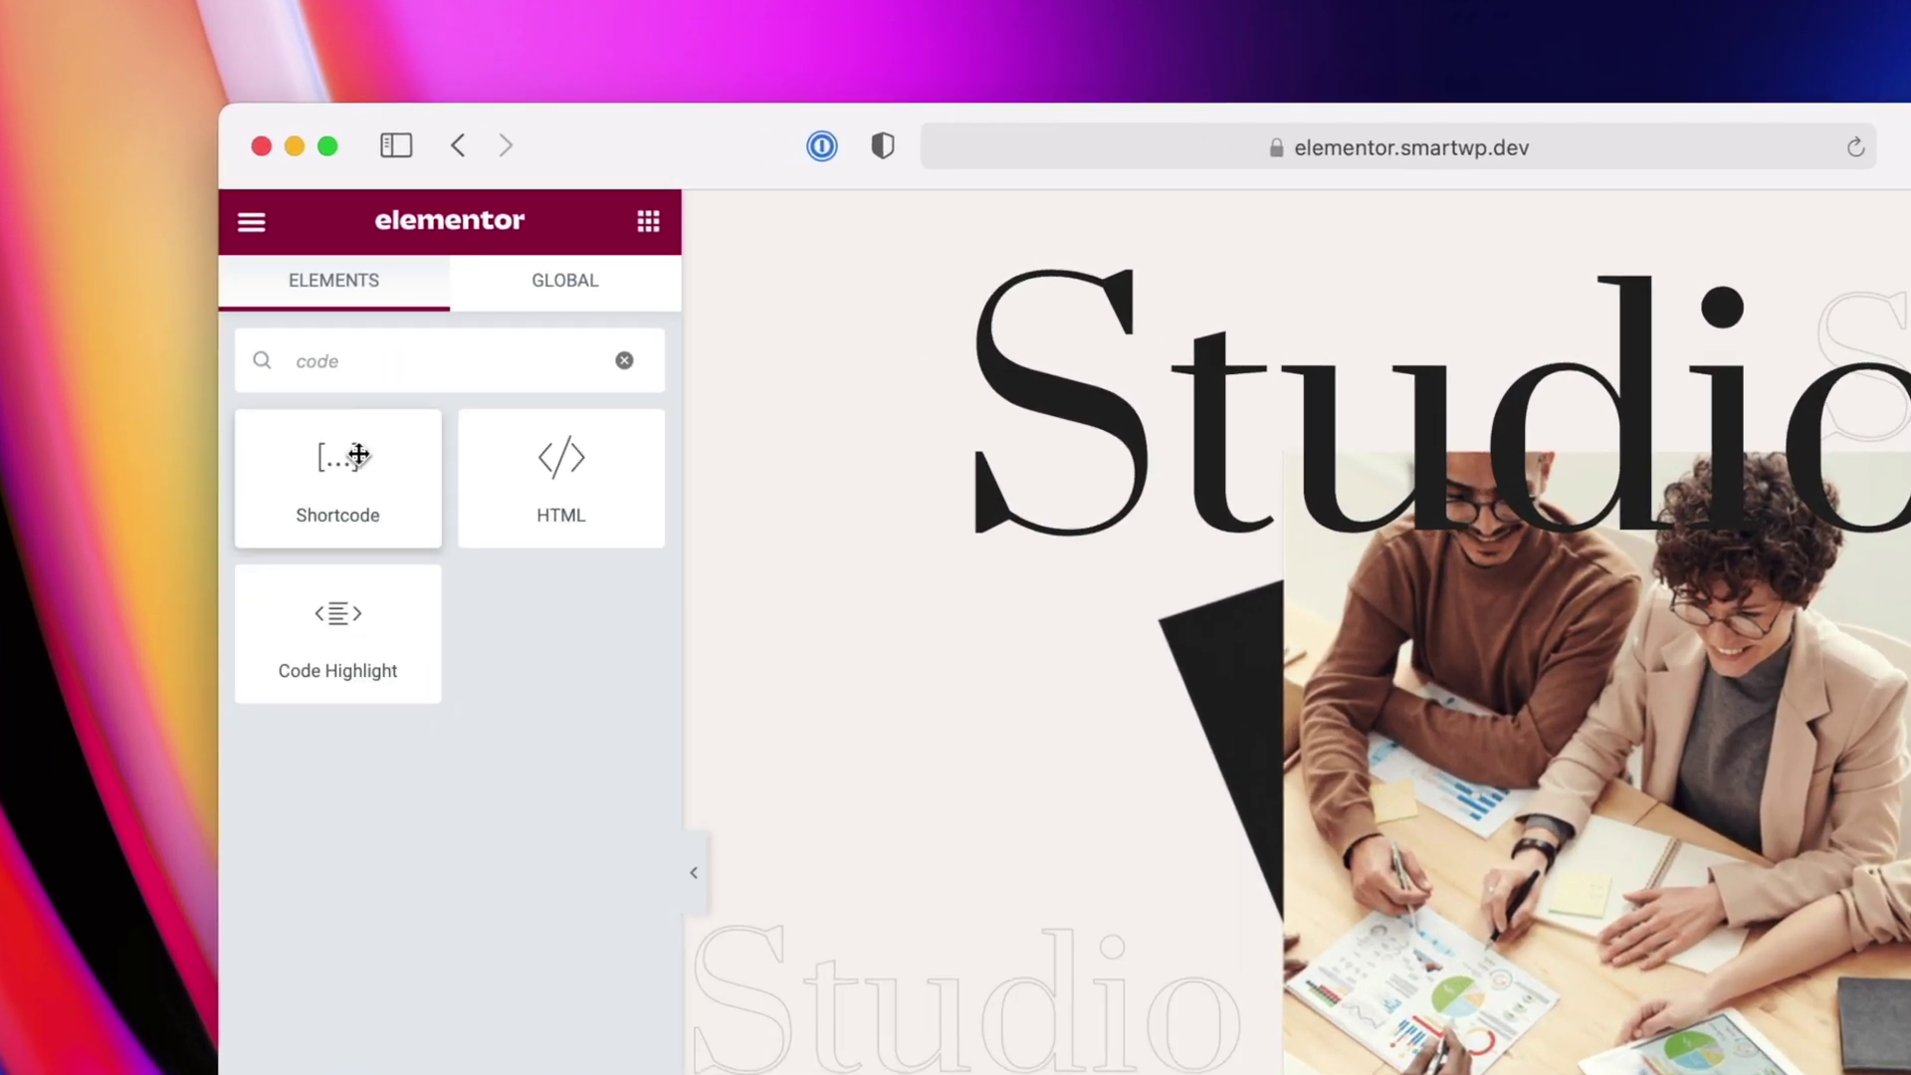
scroll(1019, 666, "down", 15)
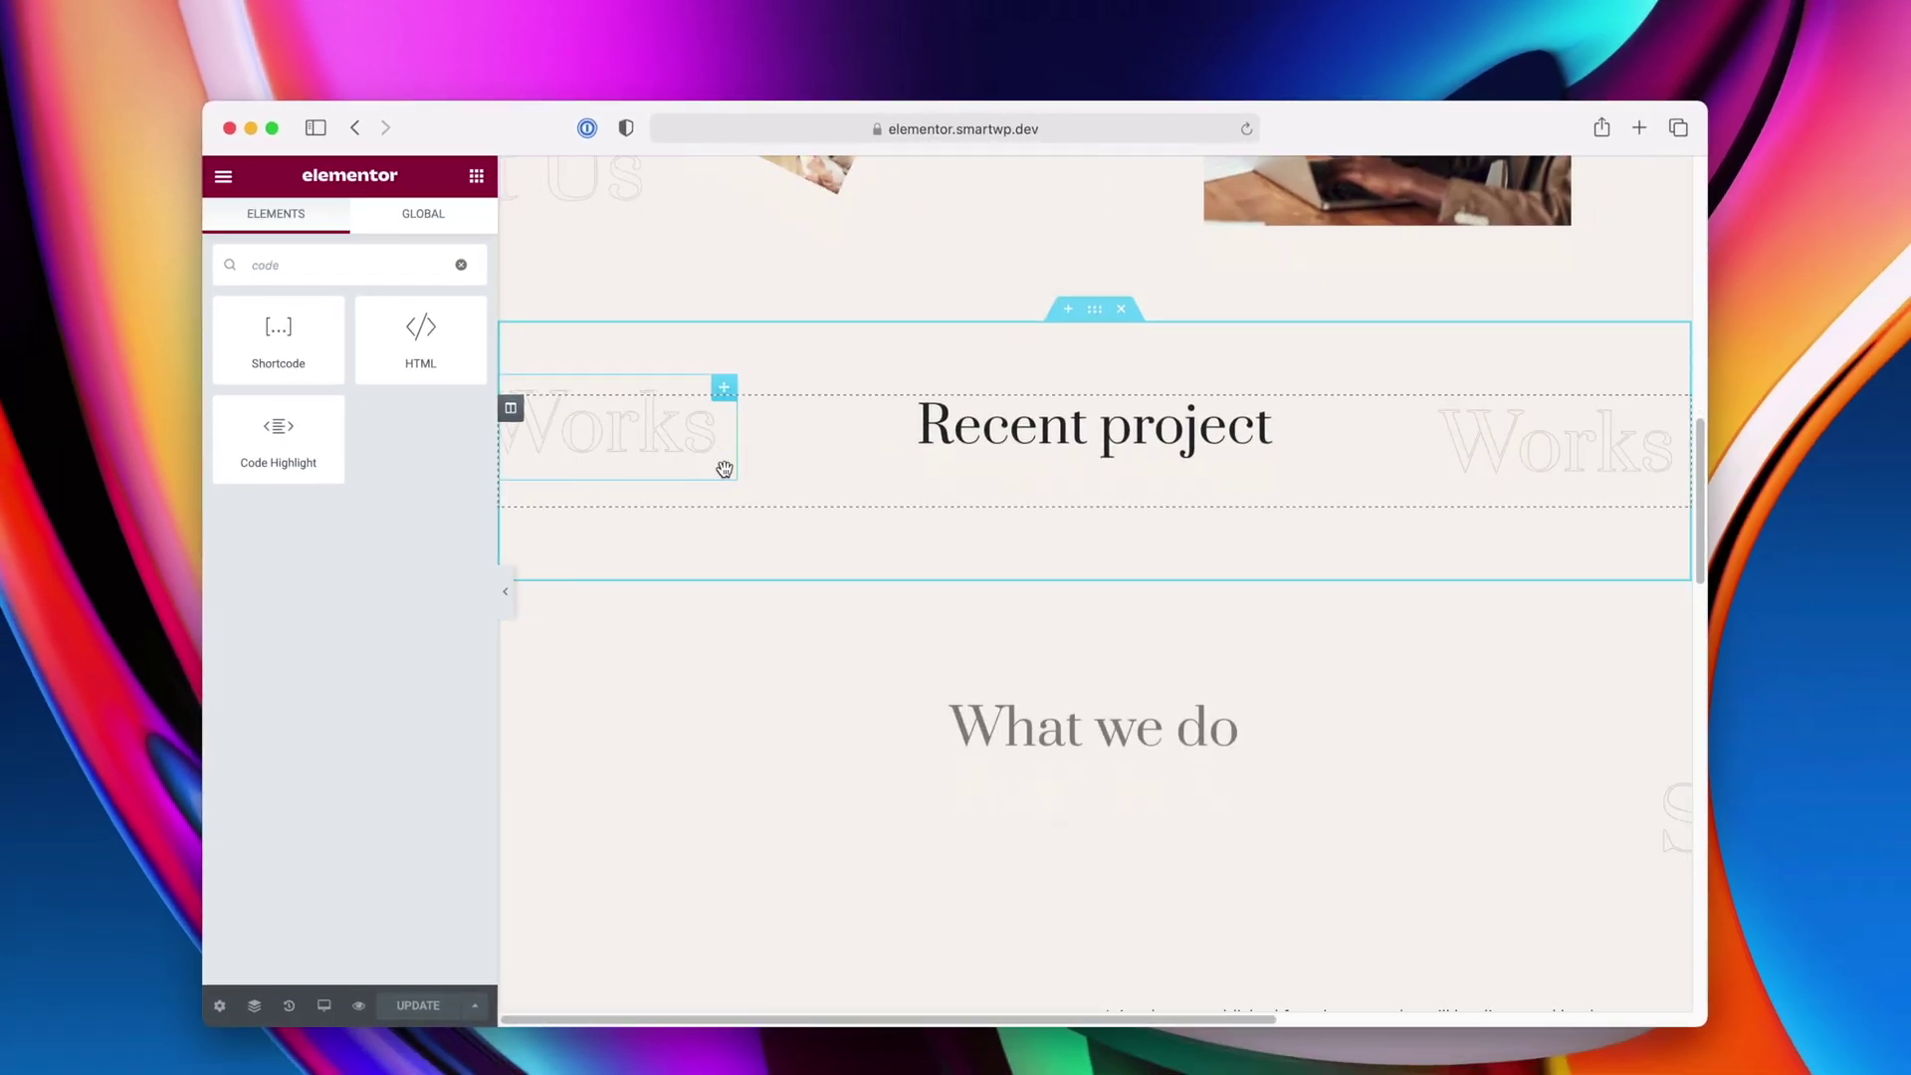
scroll(727, 463, "down", 10)
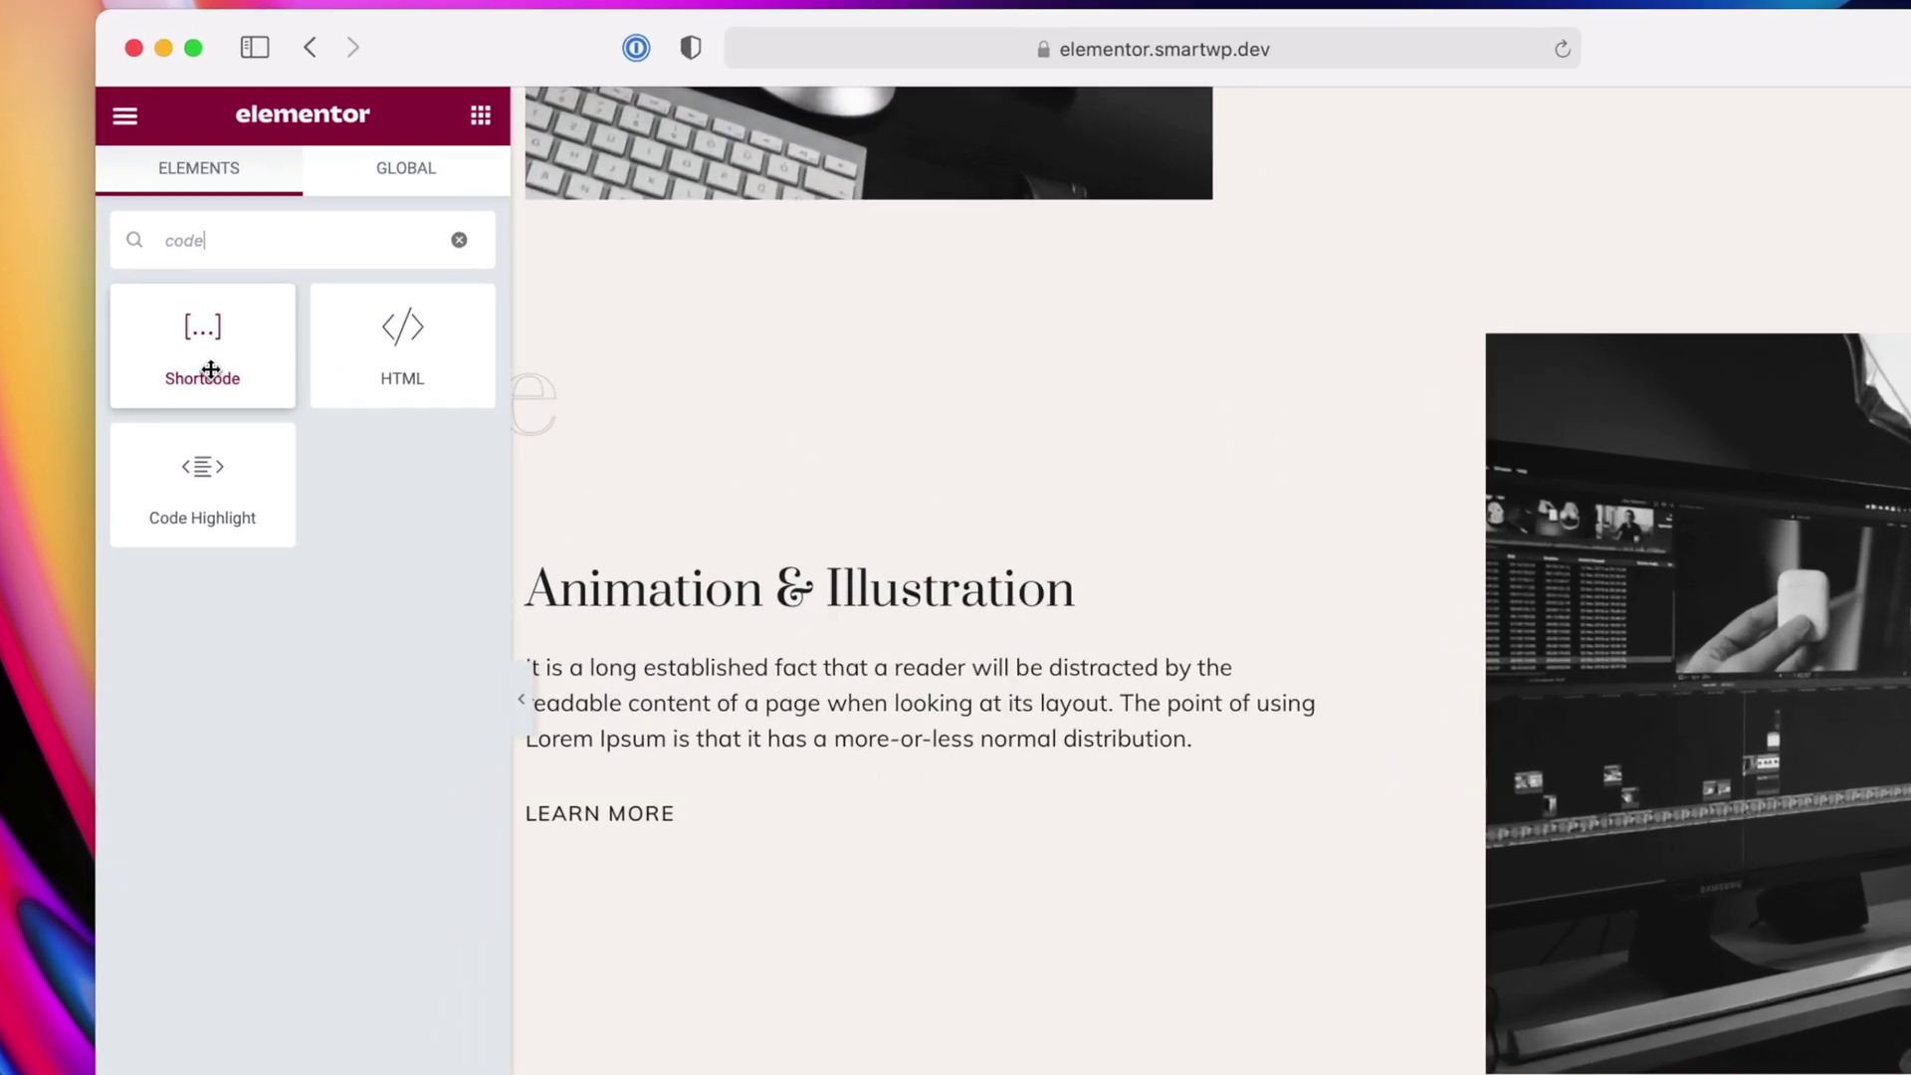
left_click_drag(202, 483, 796, 702)
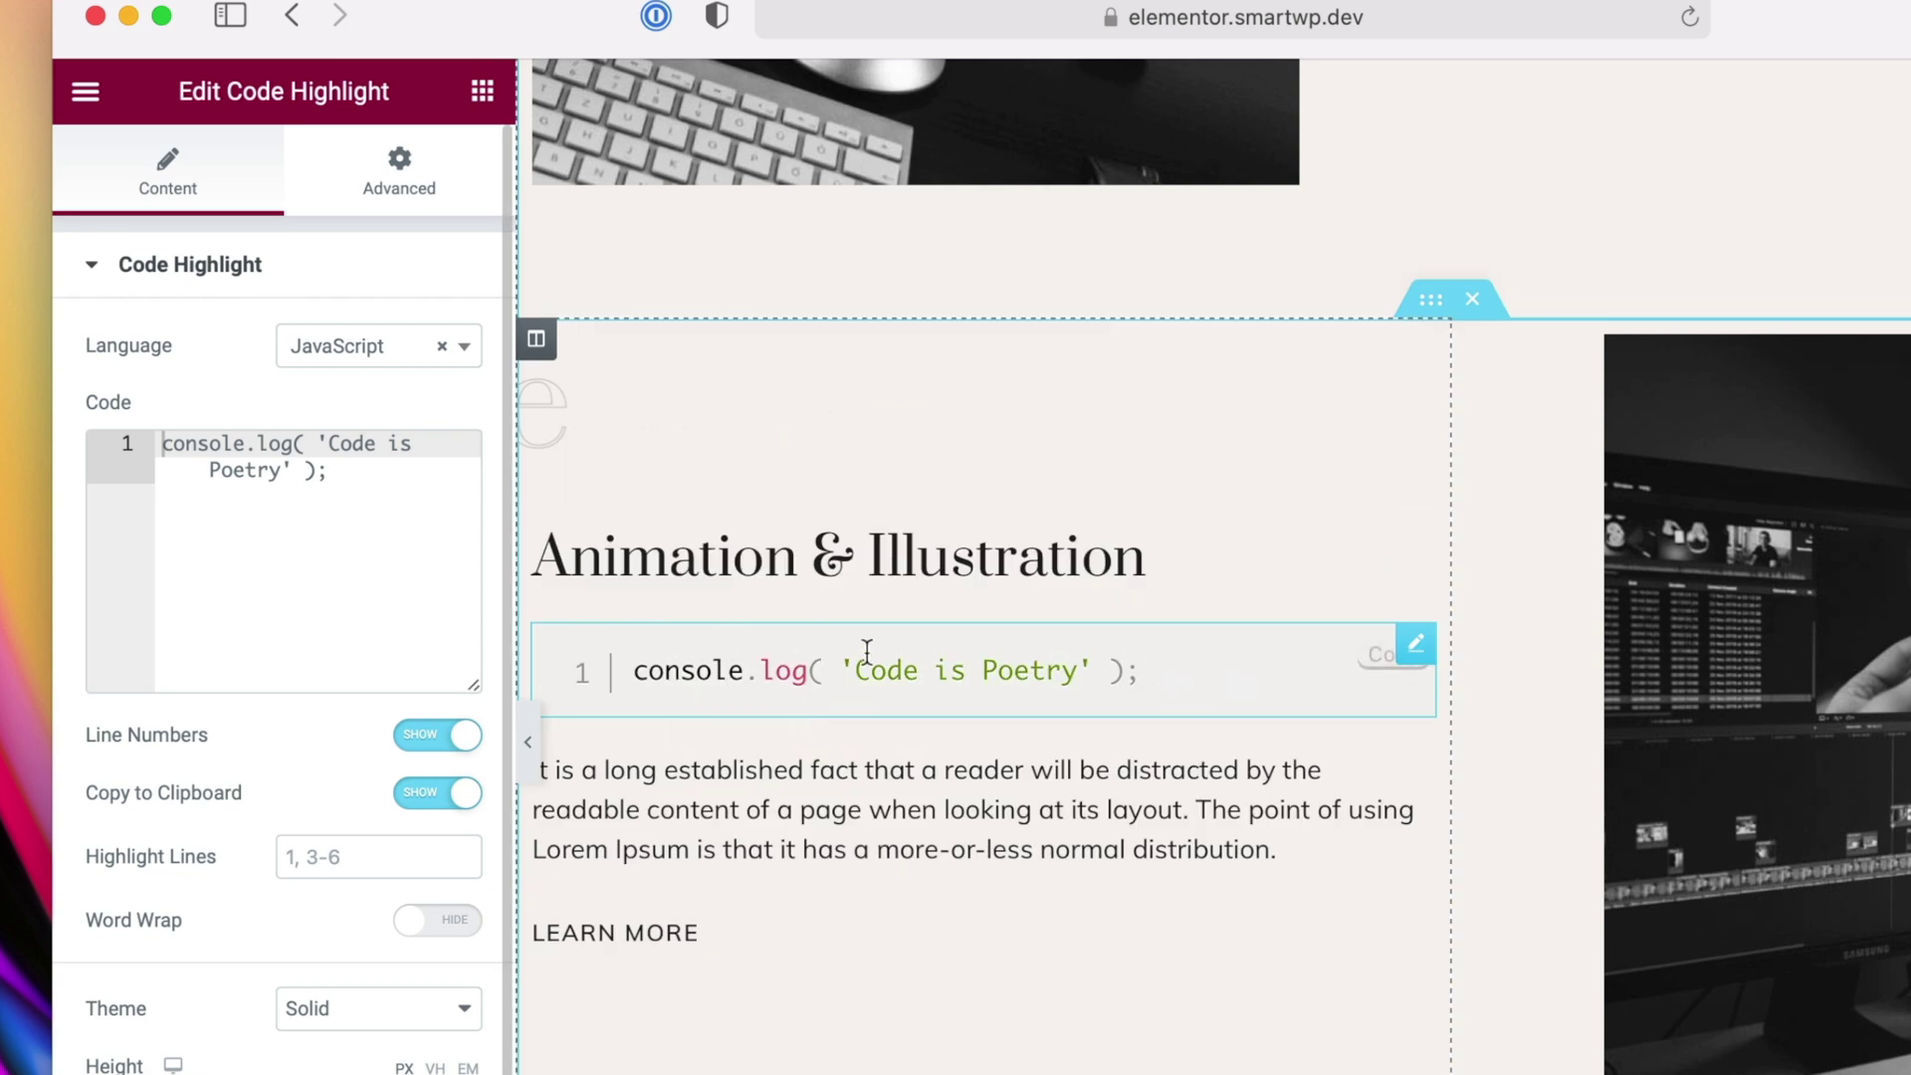
left_click(471, 370)
scroll(426, 569, "down", 3)
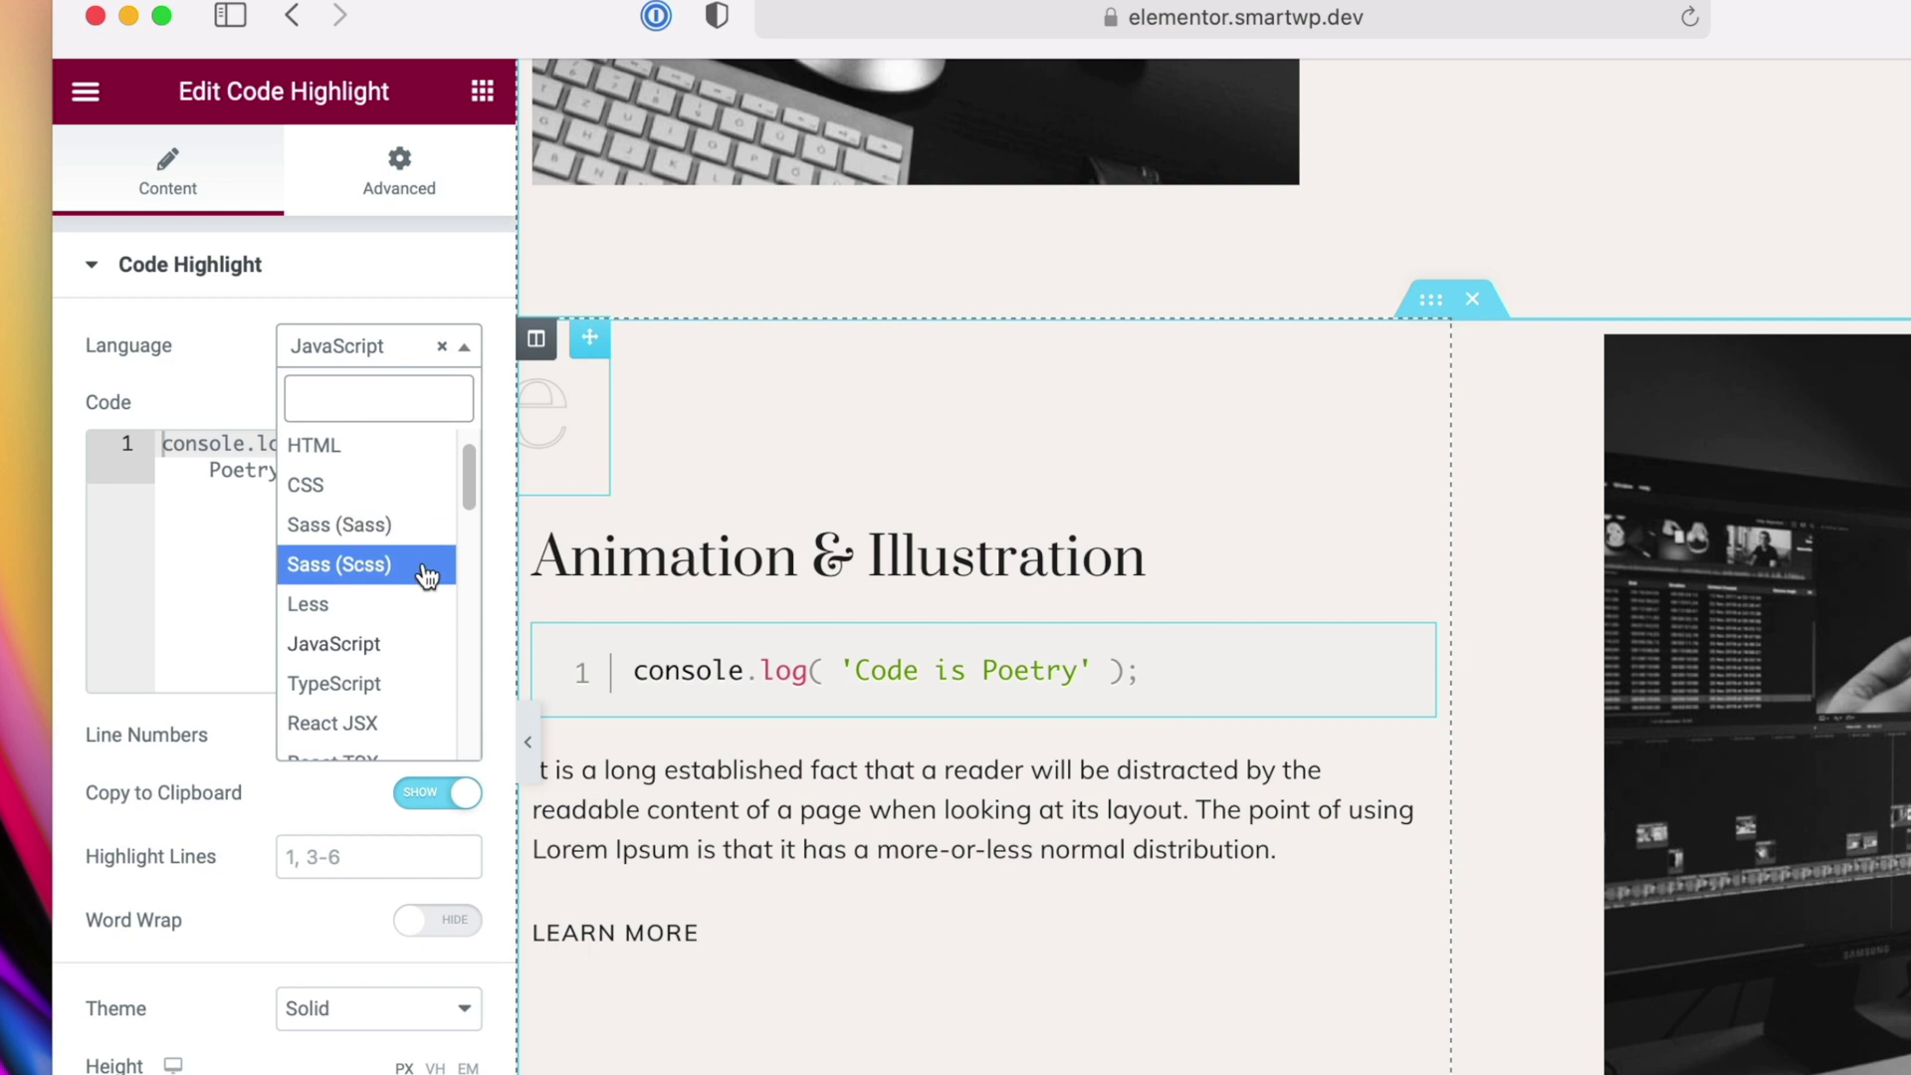
scroll(424, 575, "up", 3)
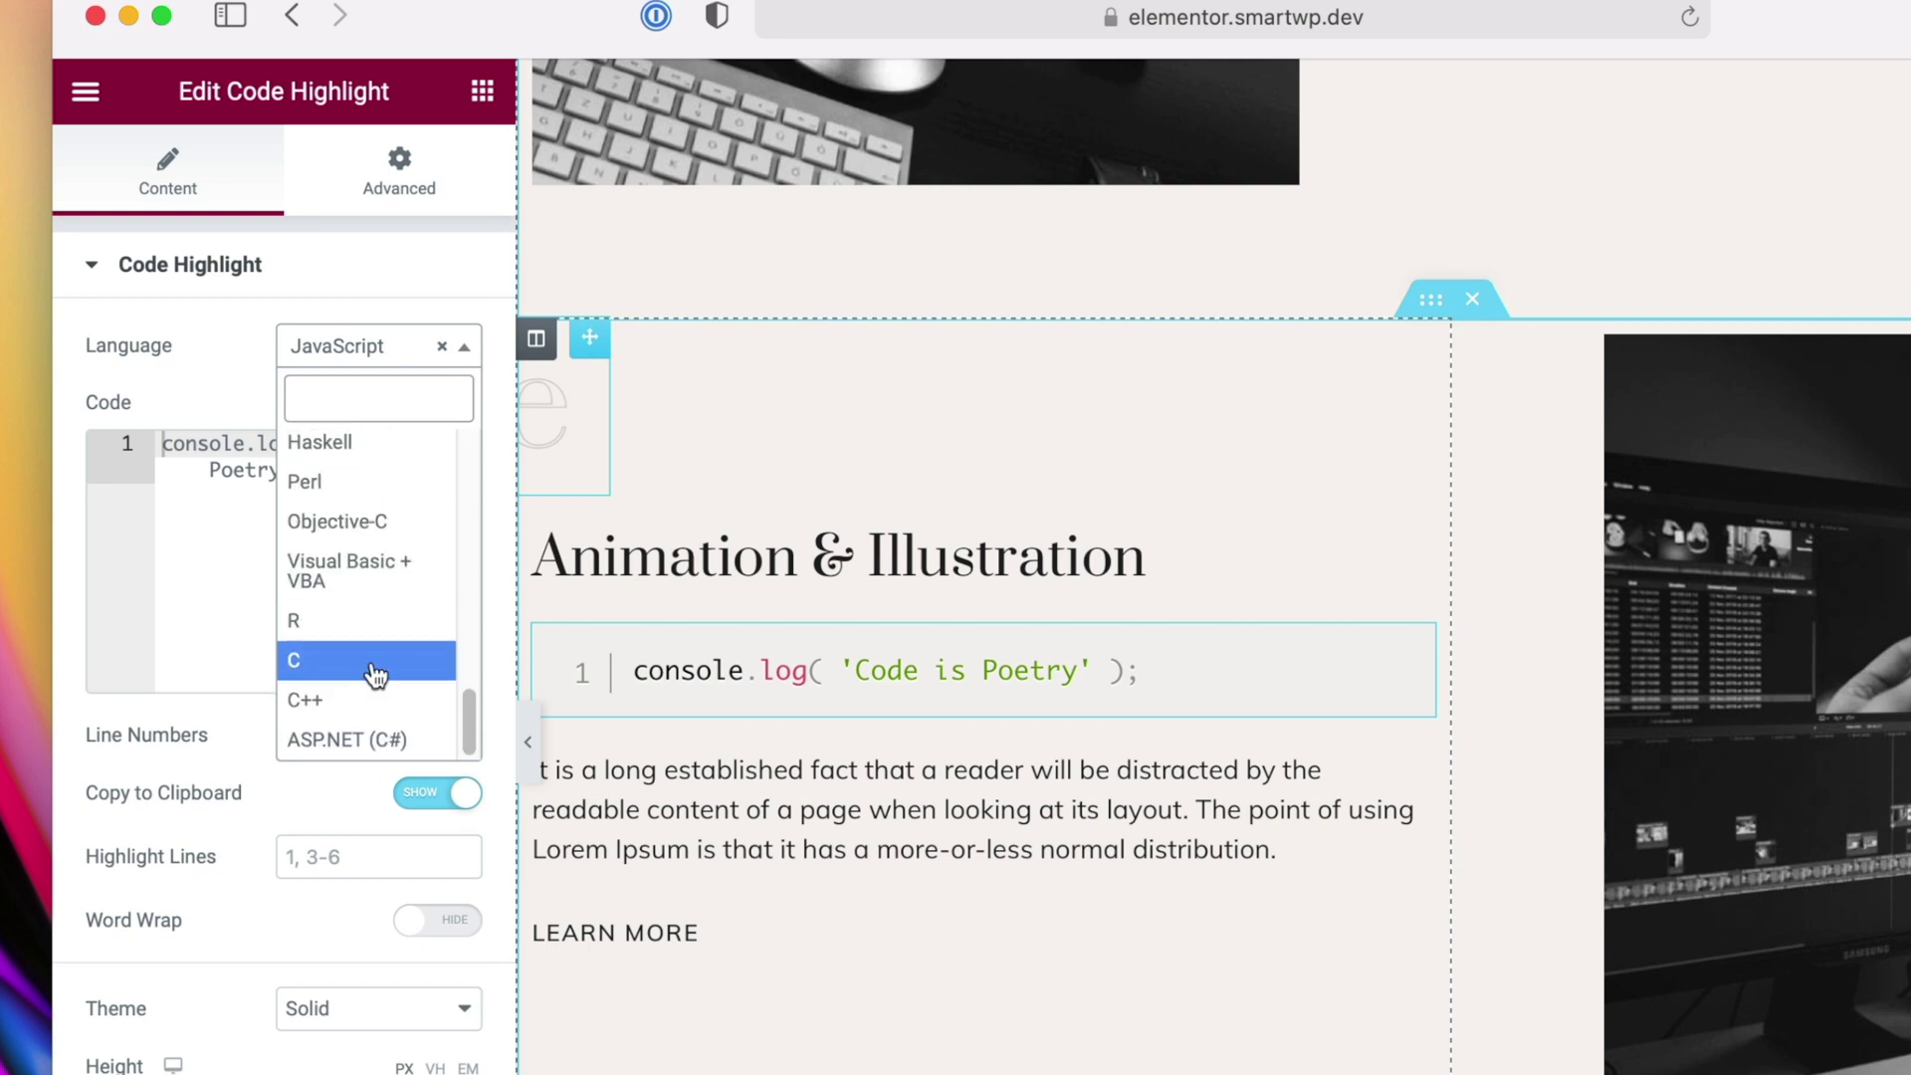
type("css")
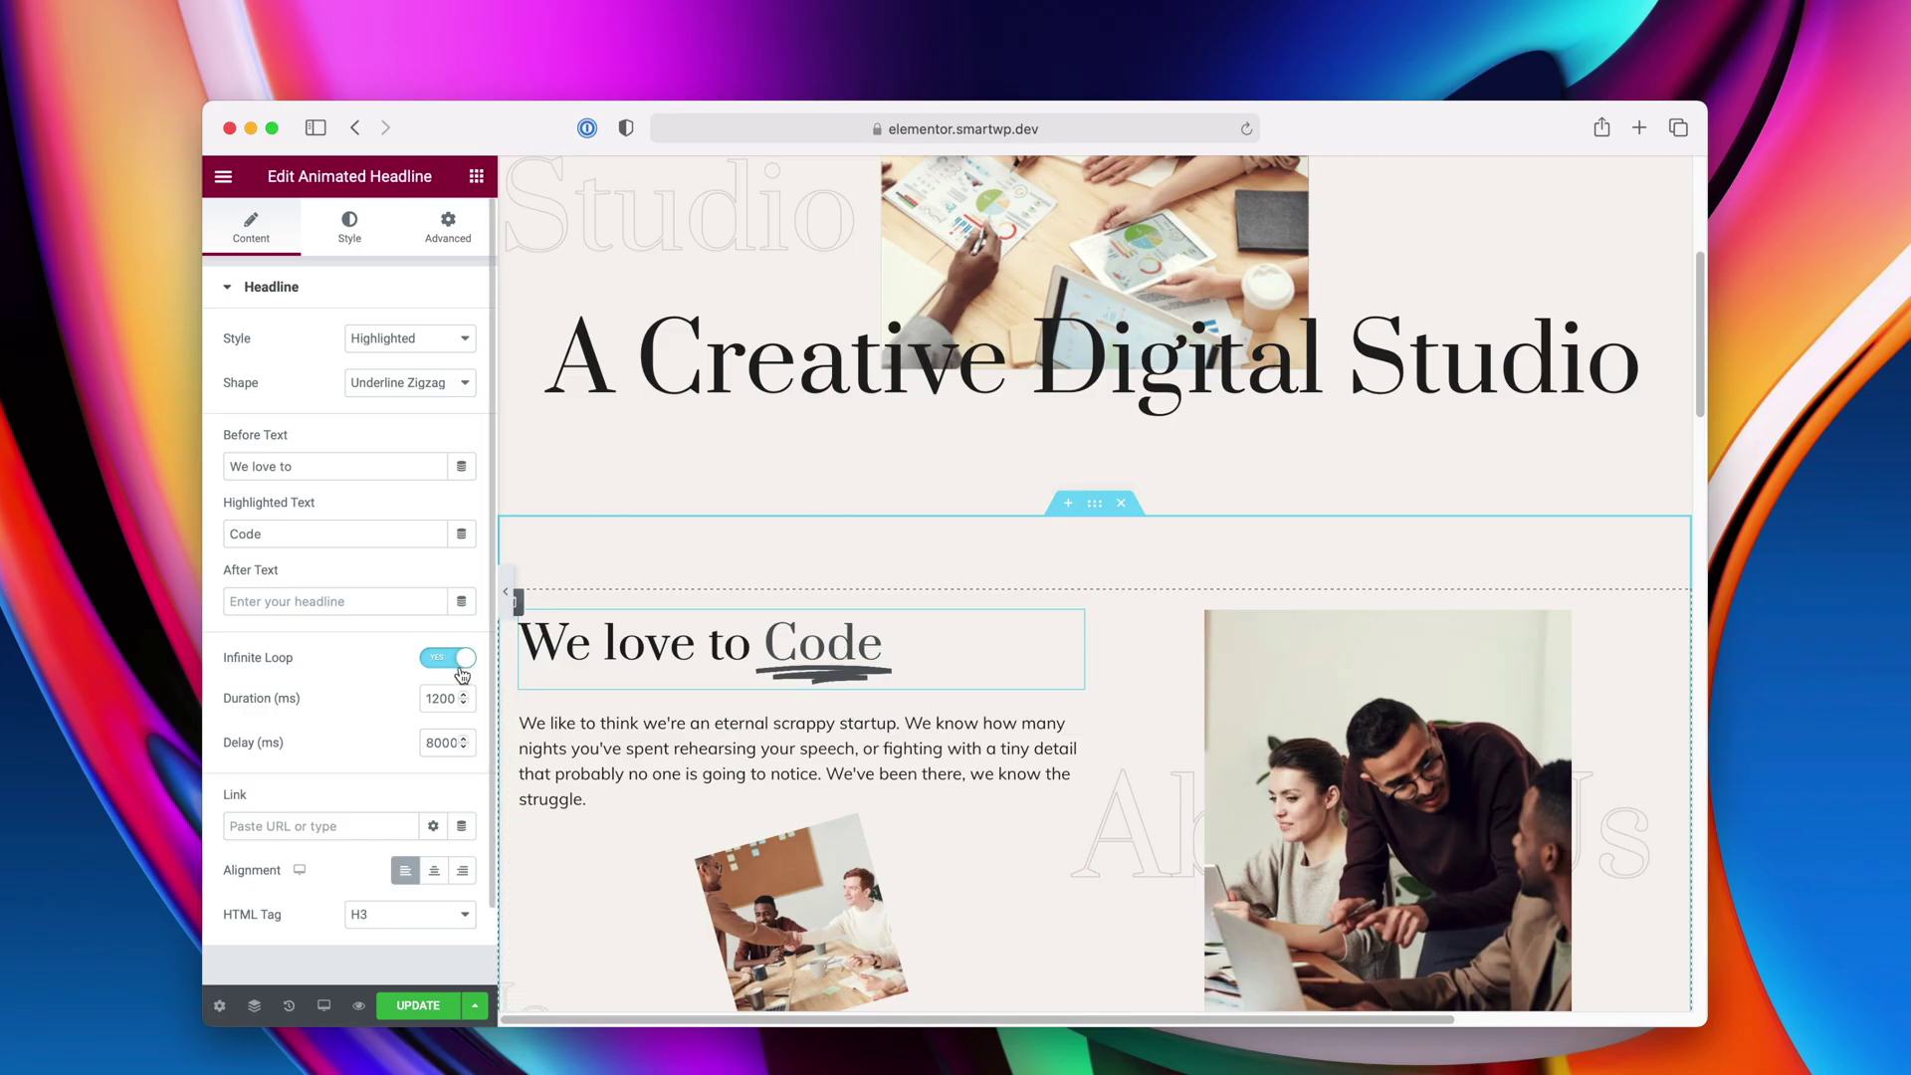
Set Infinite Loop to No and make the After Text the Site > Page Title dynamic tag
left_click(460, 665)
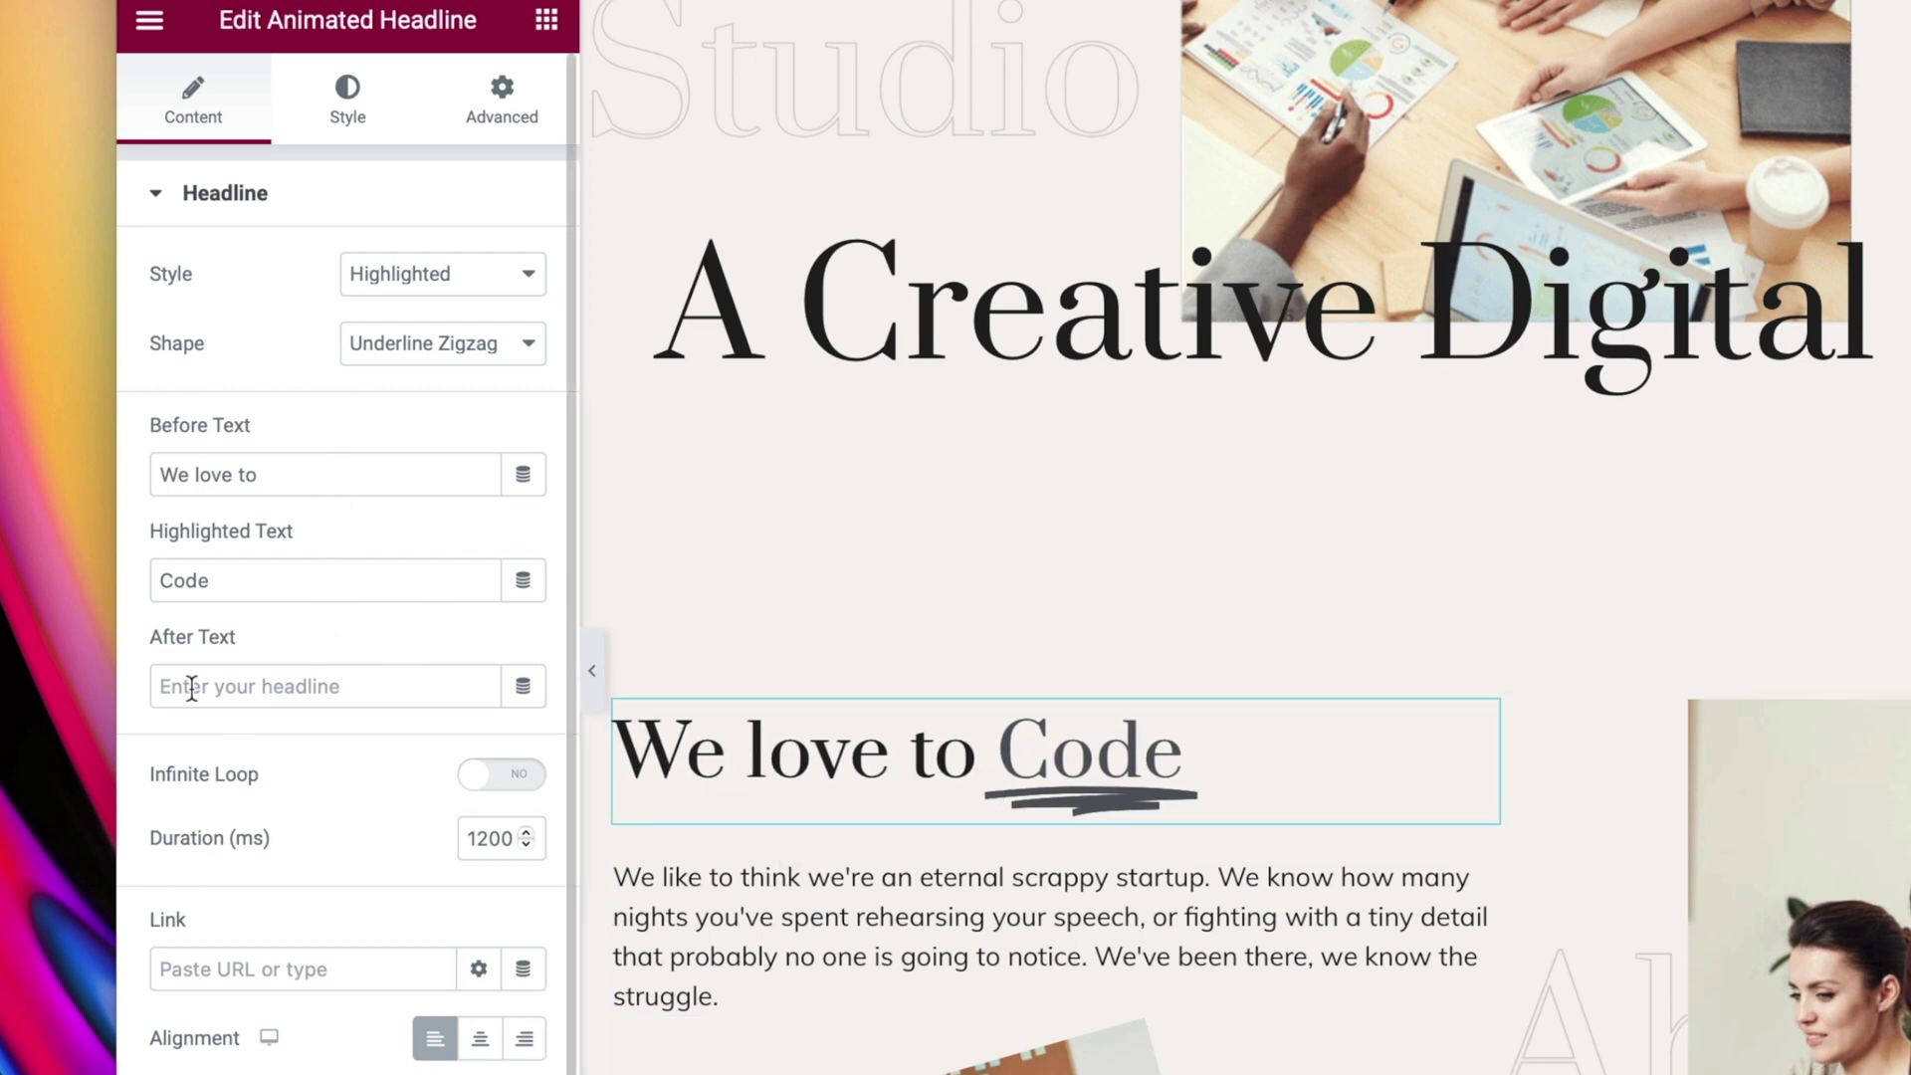
left_click(521, 689)
scroll(376, 874, "down", 10)
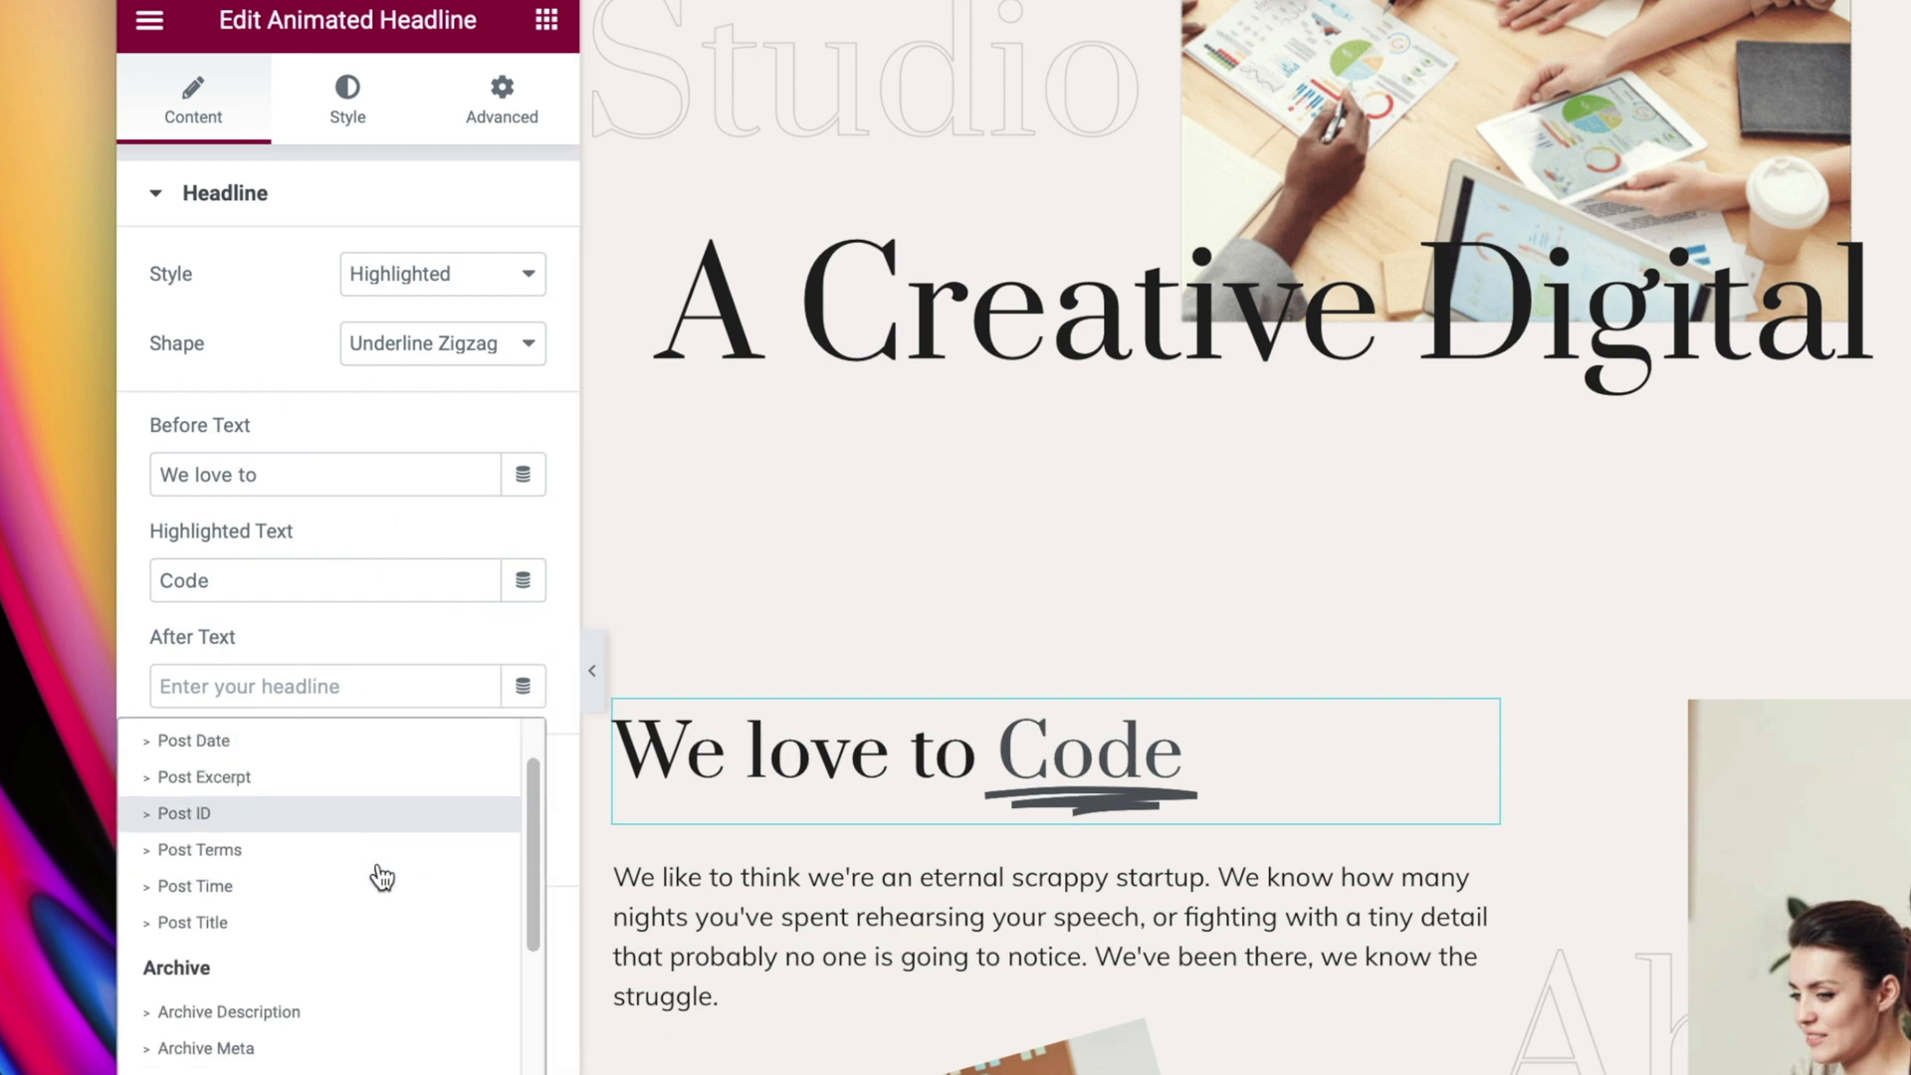
scroll(380, 878, "up", 2)
scroll(329, 926, "up", 2)
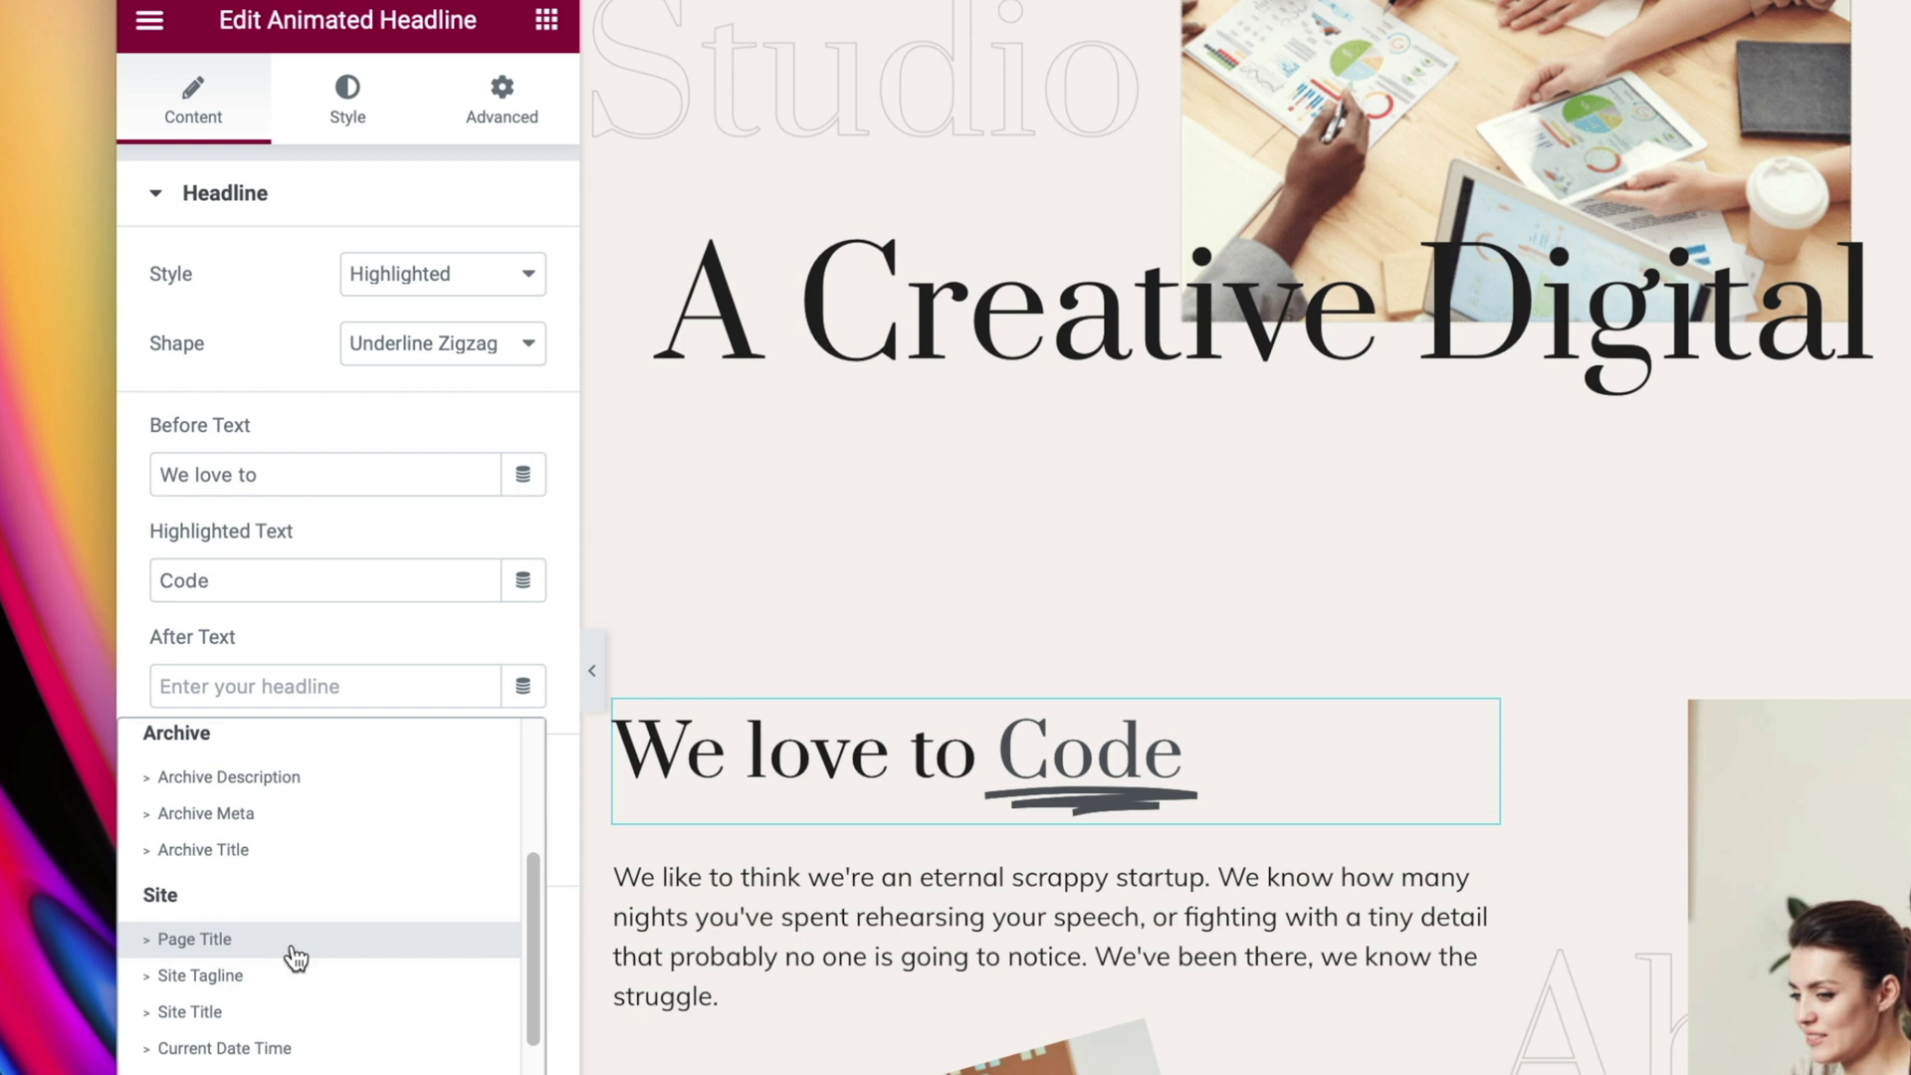
left_click(289, 940)
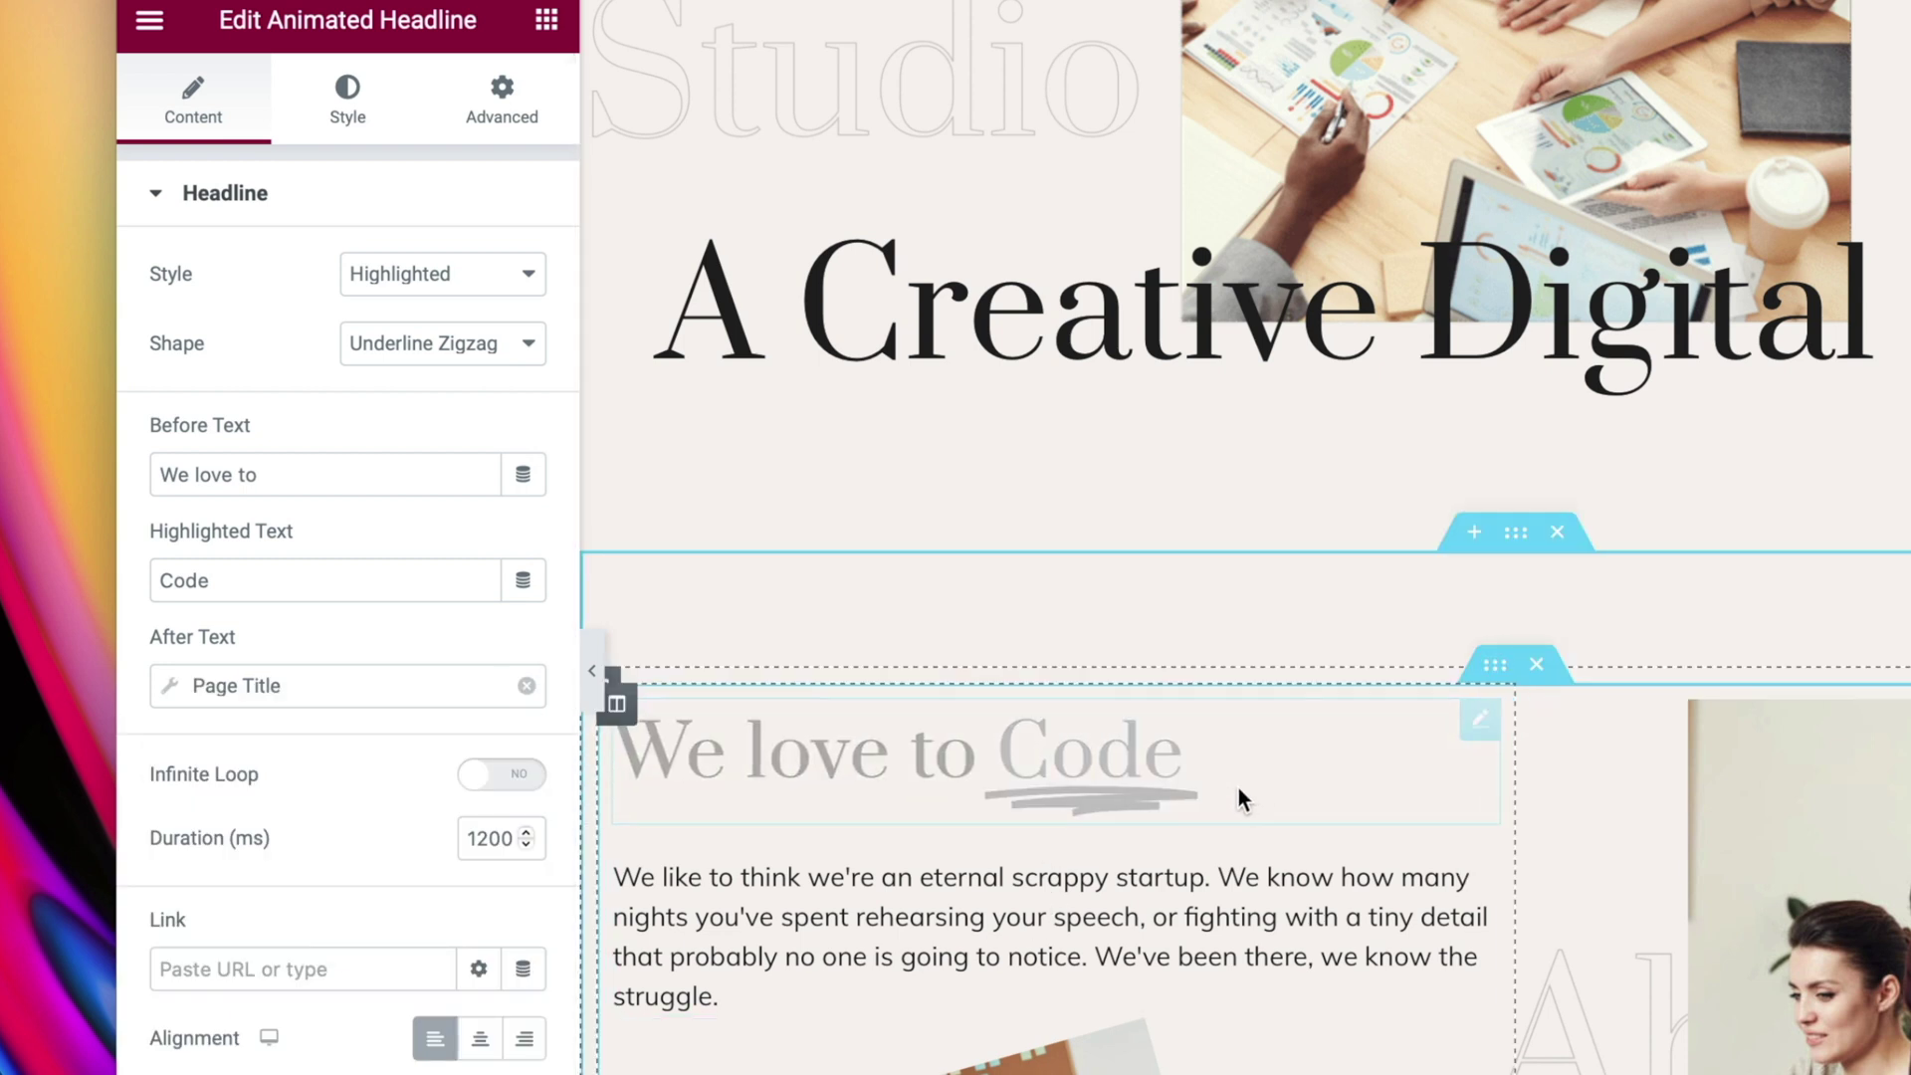